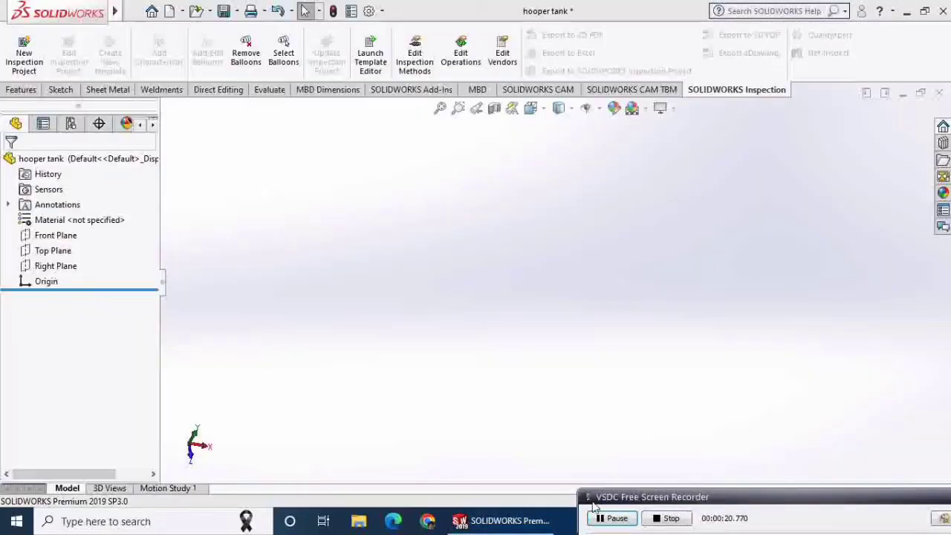
Step: Draw a center rectangle at the origin in a new Top Plane sketch
{"action": "left_click", "coordinate": [53, 250]}
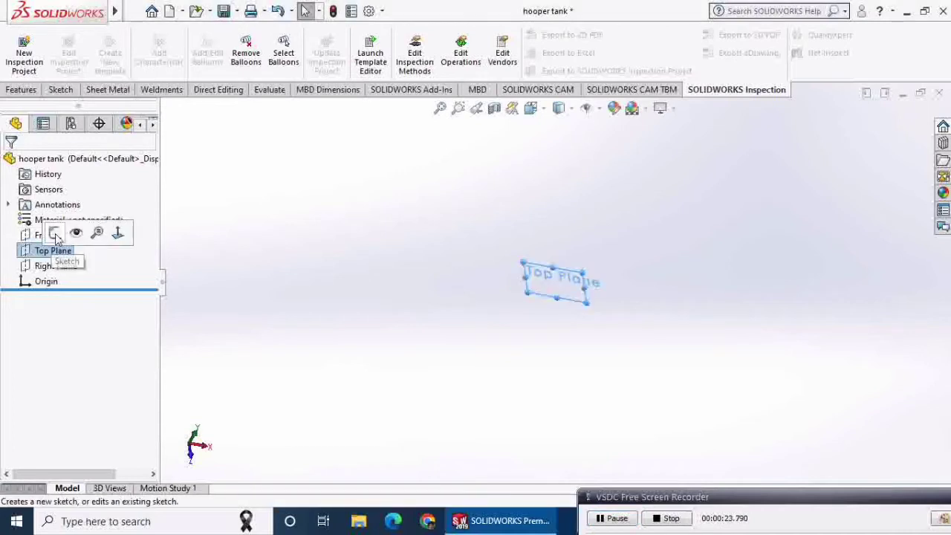
{"action": "left_click", "coordinate": [61, 223]}
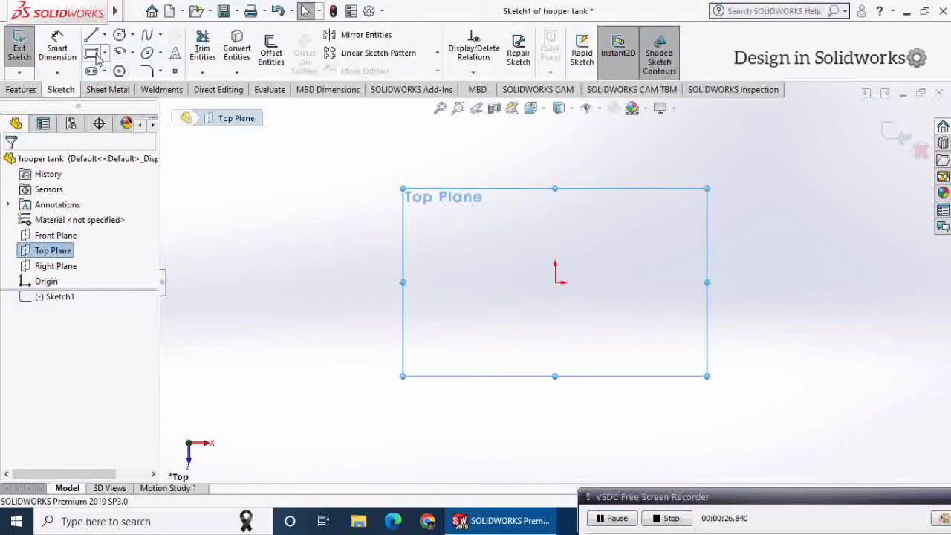
{"action": "left_click", "coordinate": [59, 216]}
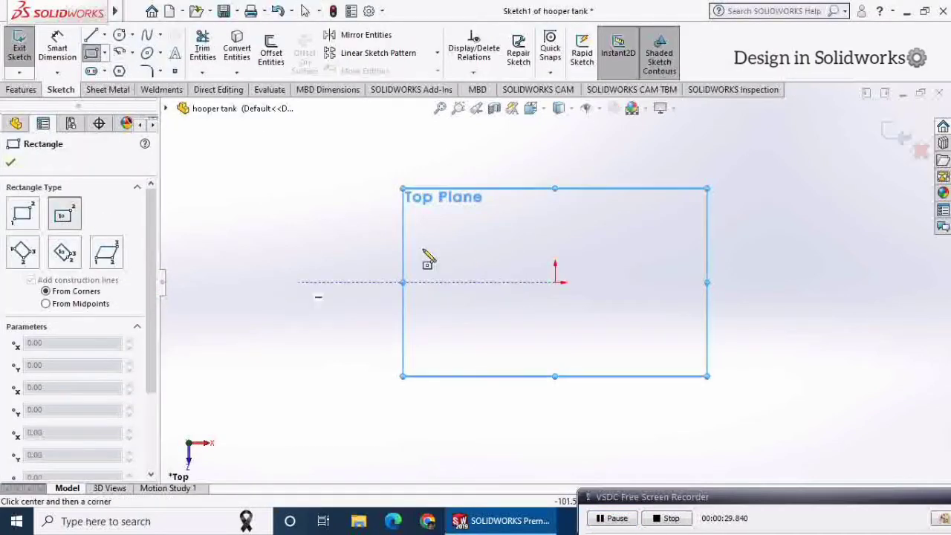
{"action": "left_click", "coordinate": [555, 282]}
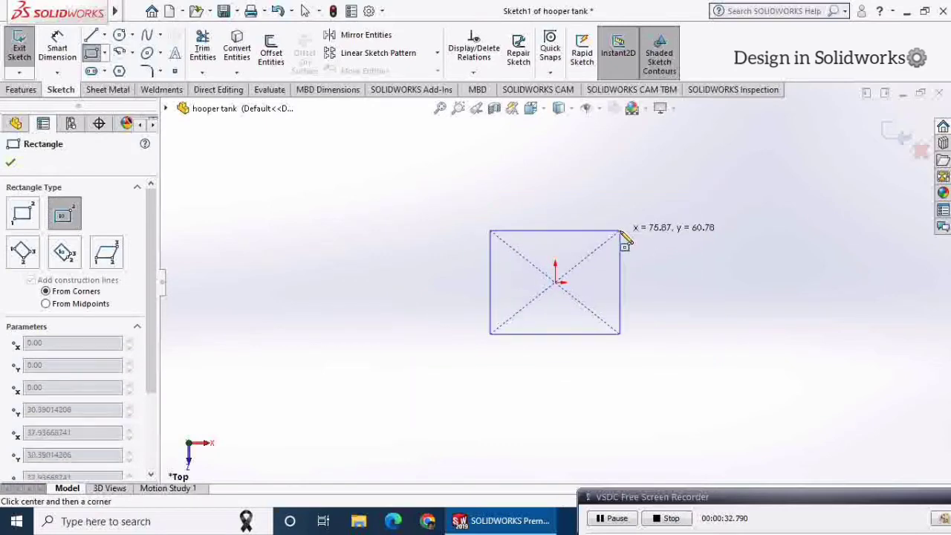
{"action": "left_click", "coordinate": [621, 230]}
Step: Dimension the rectangle's width and height to 450 mm each, then exit the sketch
{"action": "left_click", "coordinate": [57, 48]}
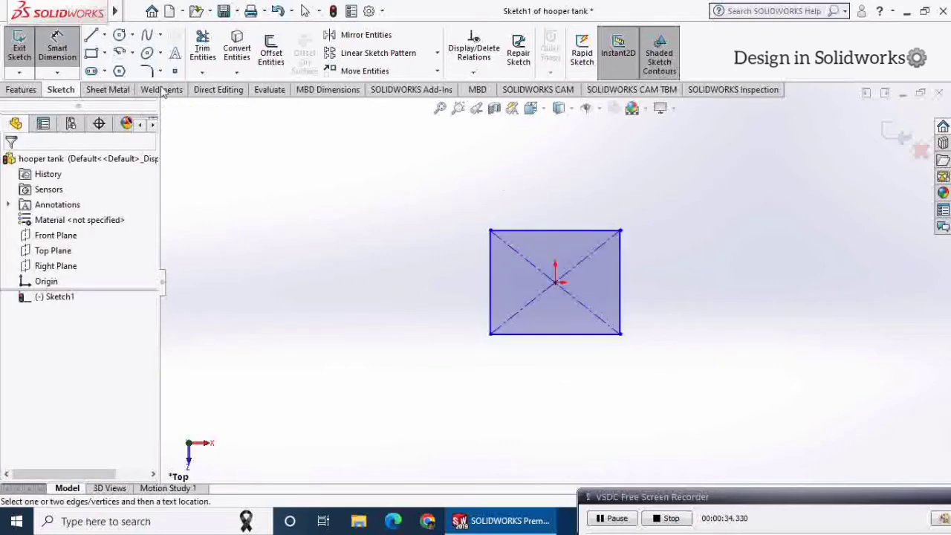
{"action": "left_click", "coordinate": [524, 214]}
{"action": "left_click", "coordinate": [524, 210]}
{"action": "type", "text": "450"}
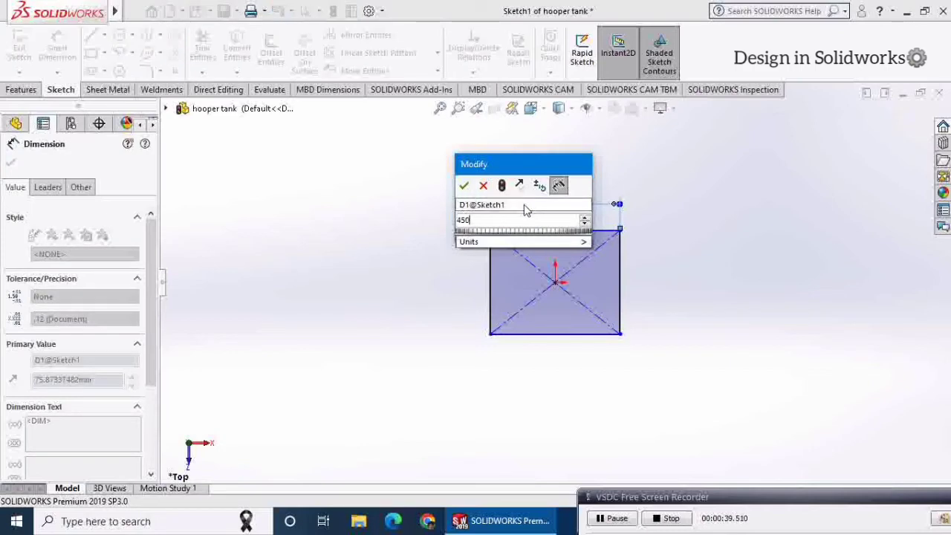
{"action": "key", "text": "Return"}
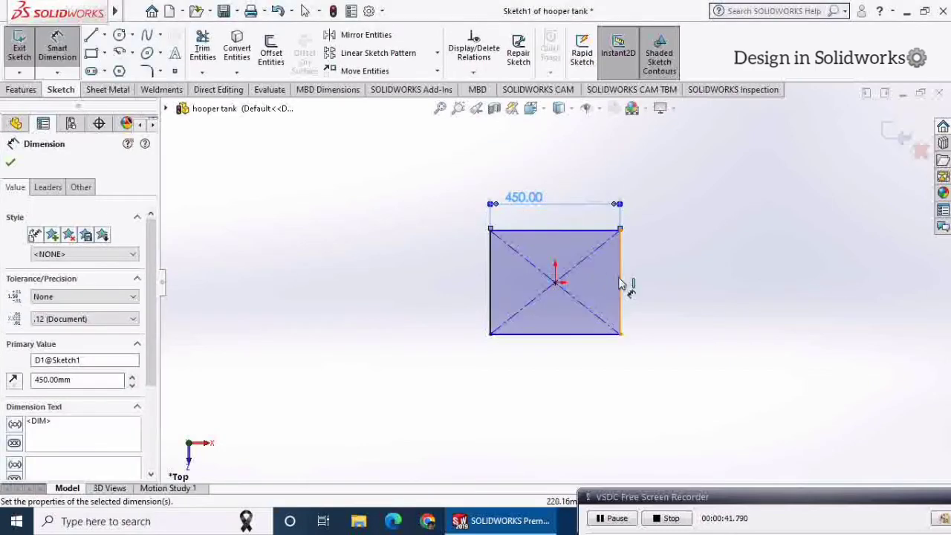
{"action": "left_click", "coordinate": [621, 286]}
{"action": "left_click", "coordinate": [652, 282]}
{"action": "type", "text": "450"}
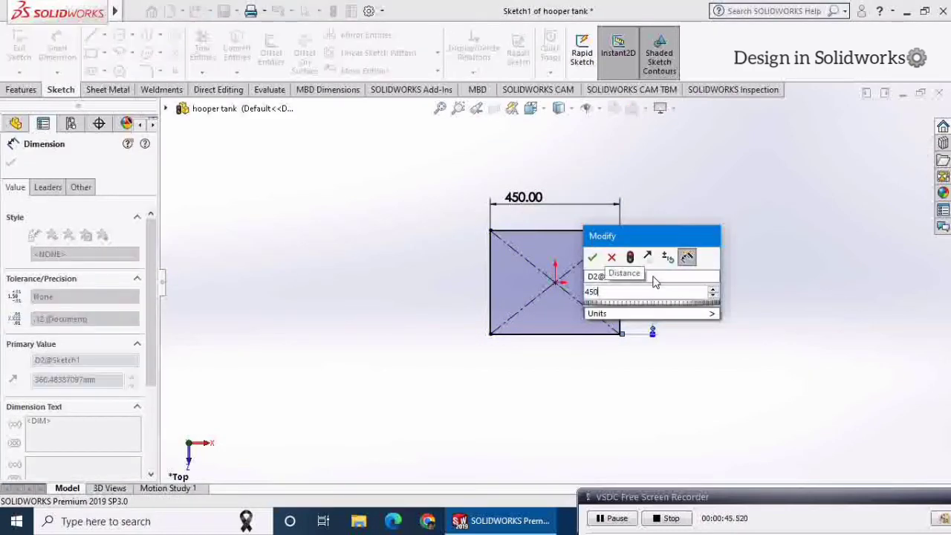
{"action": "key", "text": "Return"}
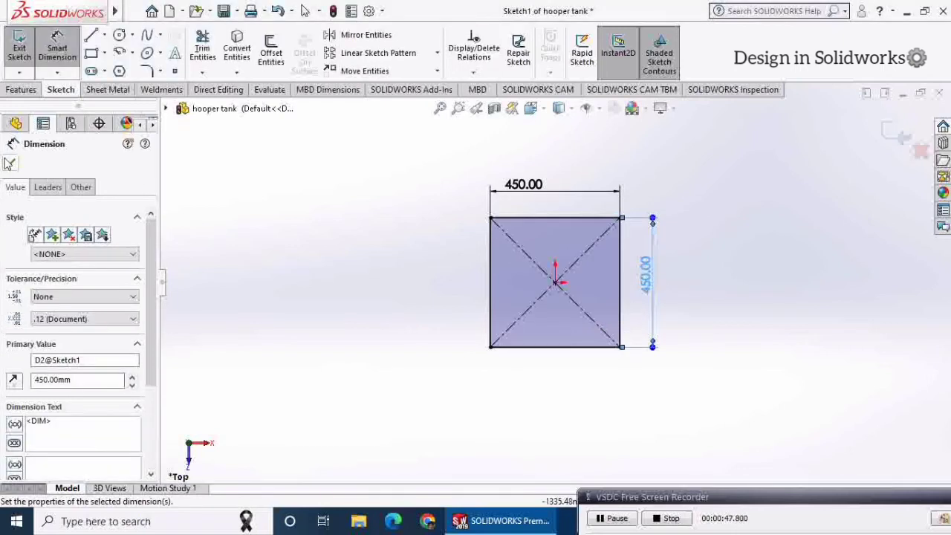
{"action": "left_click", "coordinate": [9, 163]}
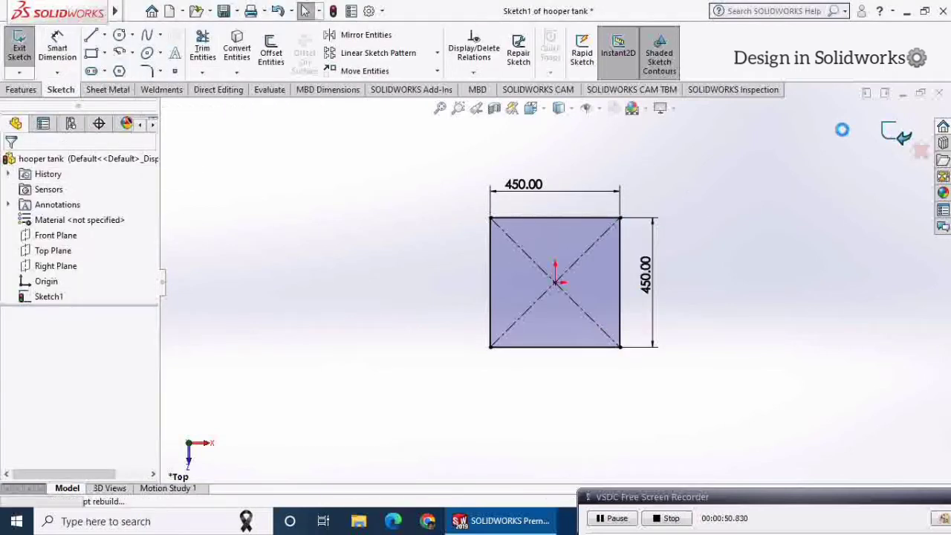
{"action": "left_click", "coordinate": [898, 135]}
Step: Create Plane1 offset 450 mm from the Top Plane and select it for sketching
{"action": "left_click", "coordinate": [22, 89]}
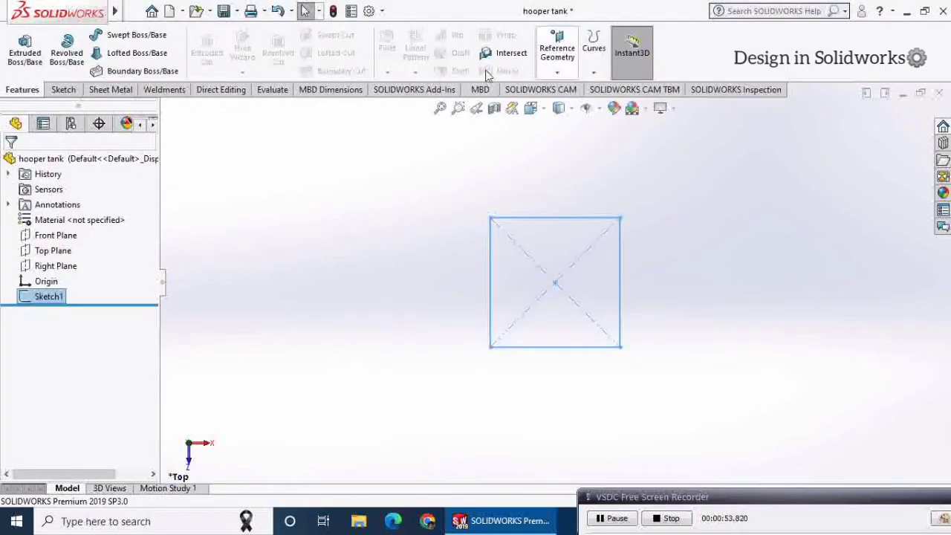
{"action": "left_click", "coordinate": [46, 250]}
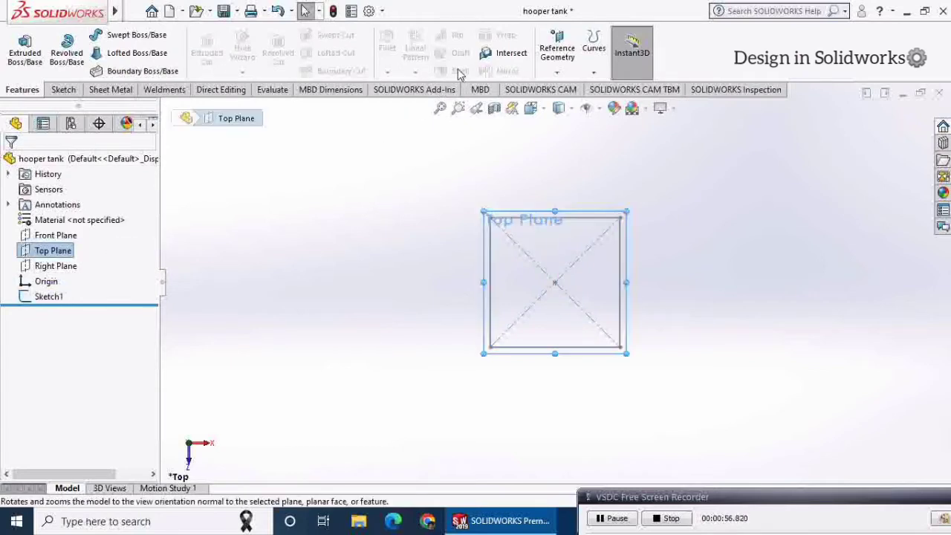
{"action": "left_click", "coordinate": [557, 72]}
{"action": "left_click", "coordinate": [568, 89]}
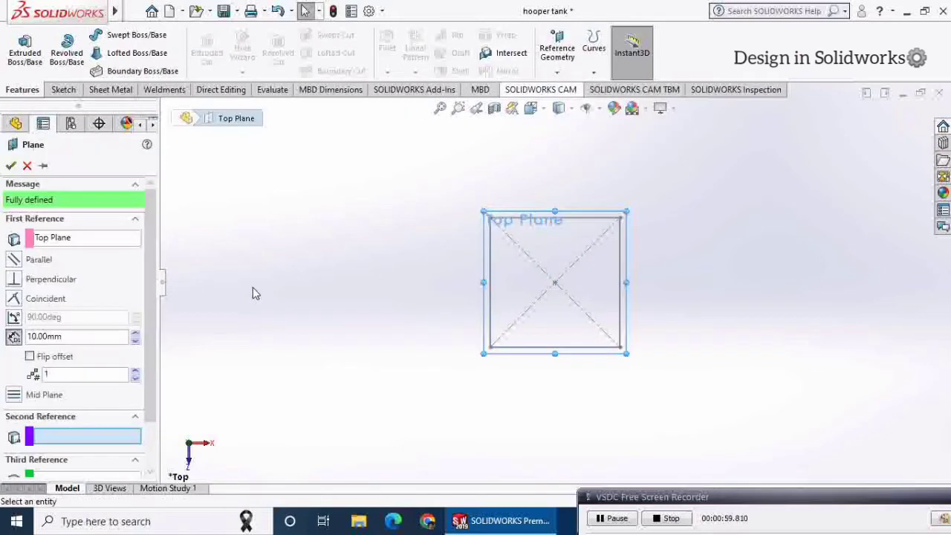
{"action": "double_click", "coordinate": [75, 336]}
{"action": "type", "text": "45"}
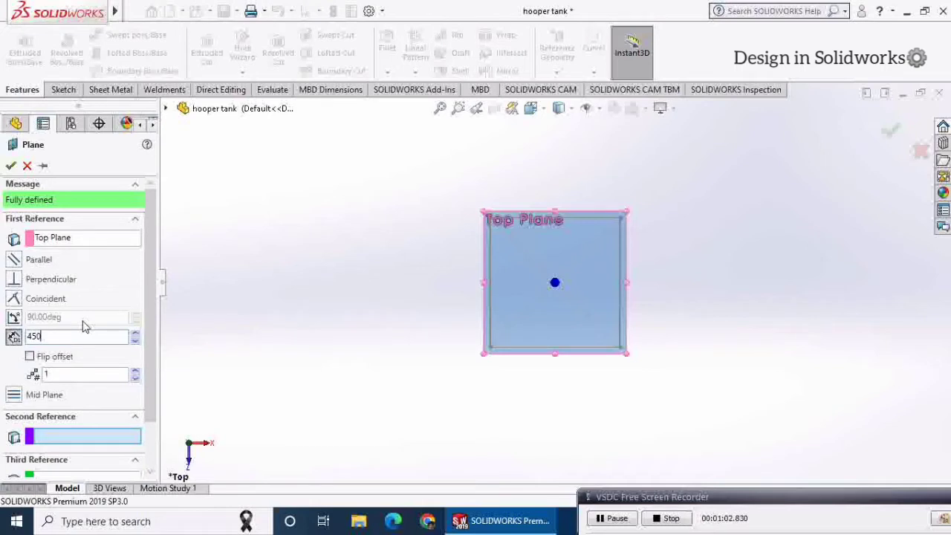
{"action": "middle_click_drag", "start_coordinate": [270, 361], "coordinate": [294, 286]}
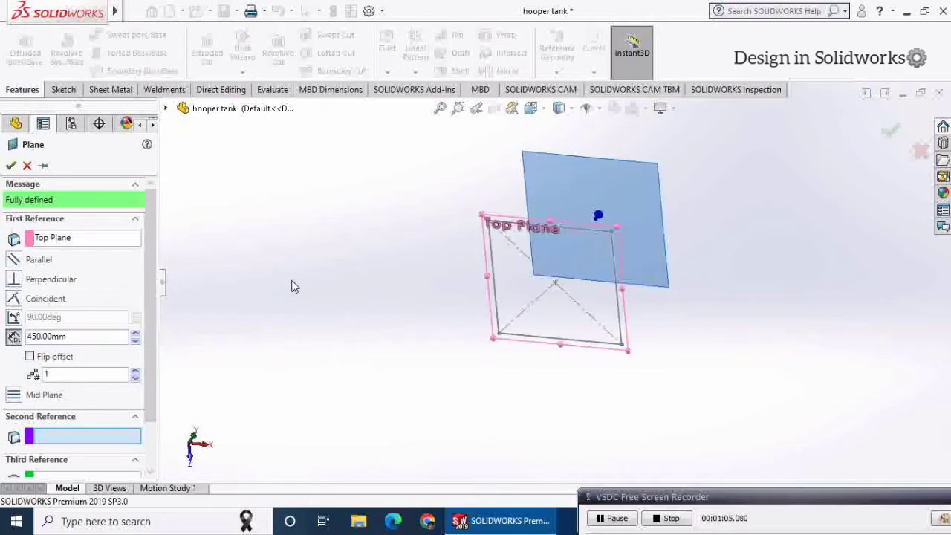
{"action": "left_click", "coordinate": [10, 165]}
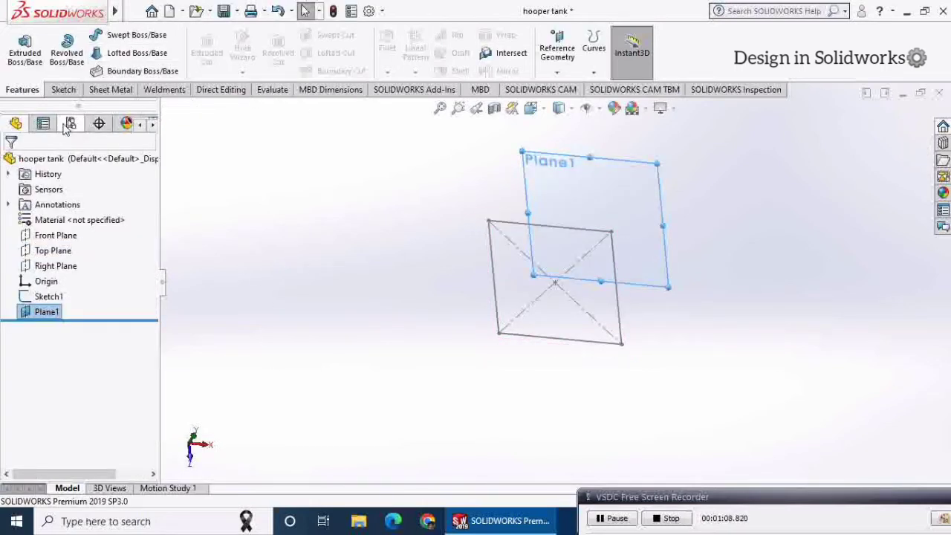
{"action": "left_click", "coordinate": [63, 89]}
{"action": "left_click", "coordinate": [609, 186]}
Step: In a new Plane1 sketch, convert the square's four edges and the origin
{"action": "left_click", "coordinate": [660, 133]}
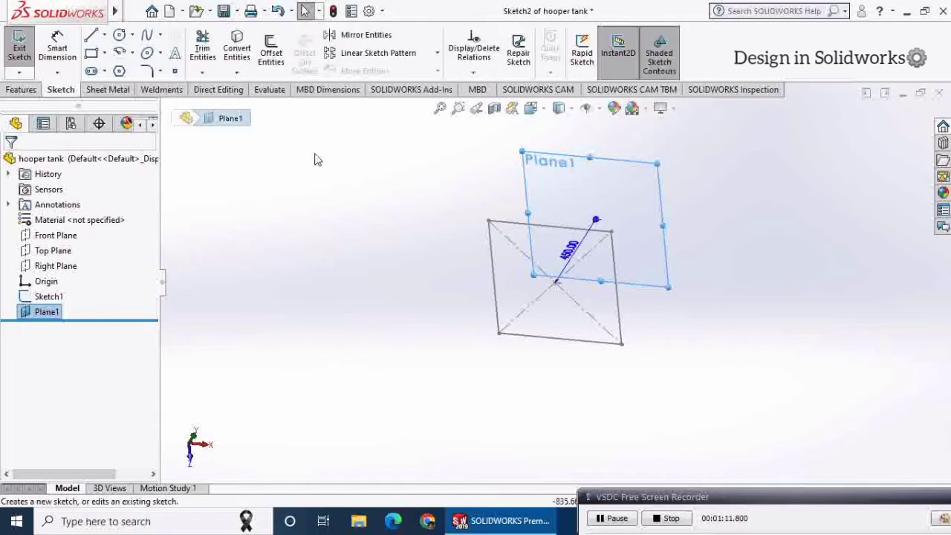
{"action": "left_click", "coordinate": [237, 49]}
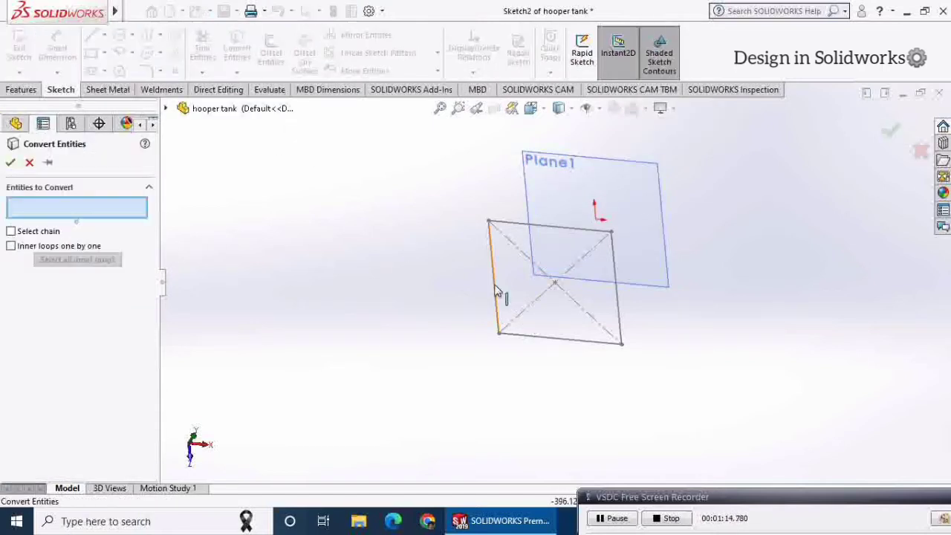
{"action": "left_click", "coordinate": [496, 291]}
{"action": "left_click", "coordinate": [517, 229]}
{"action": "left_click", "coordinate": [574, 340]}
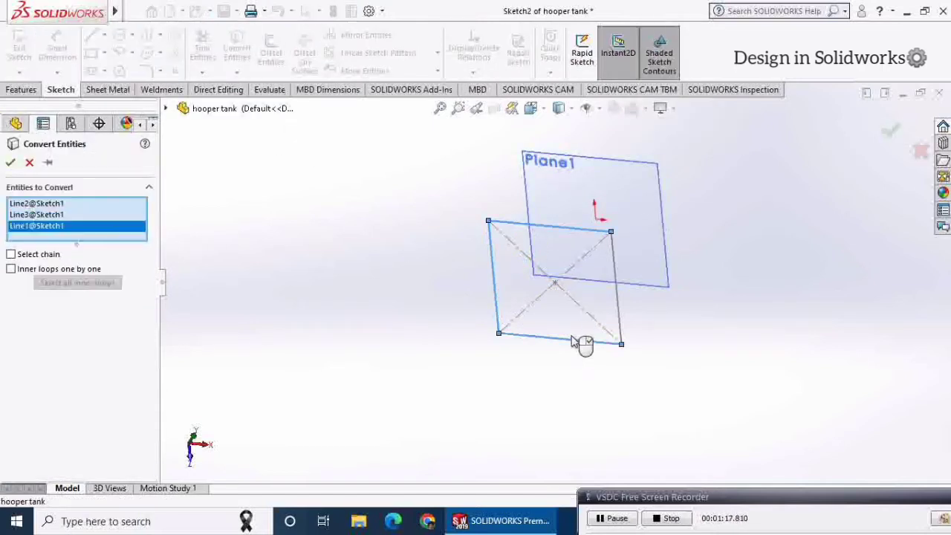
{"action": "left_click", "coordinate": [621, 317]}
{"action": "left_click", "coordinate": [556, 287]}
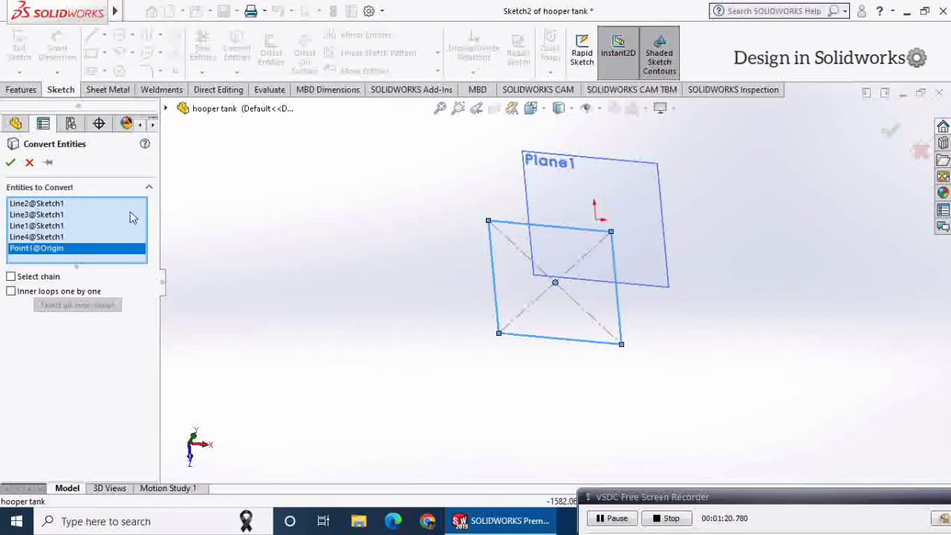
{"action": "left_click", "coordinate": [10, 164]}
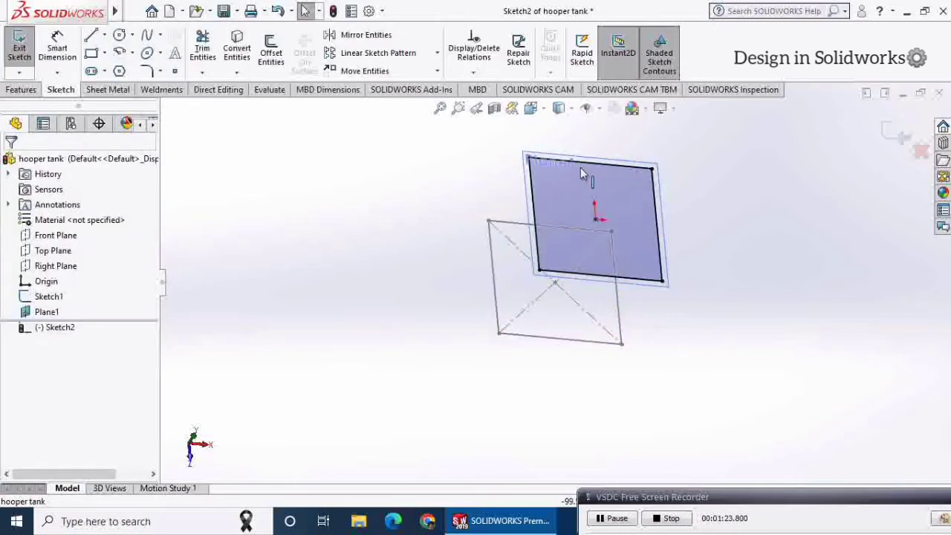
Step: Scale the four converted lines about the origin by a factor of 0.6
{"action": "left_click", "coordinate": [436, 71]}
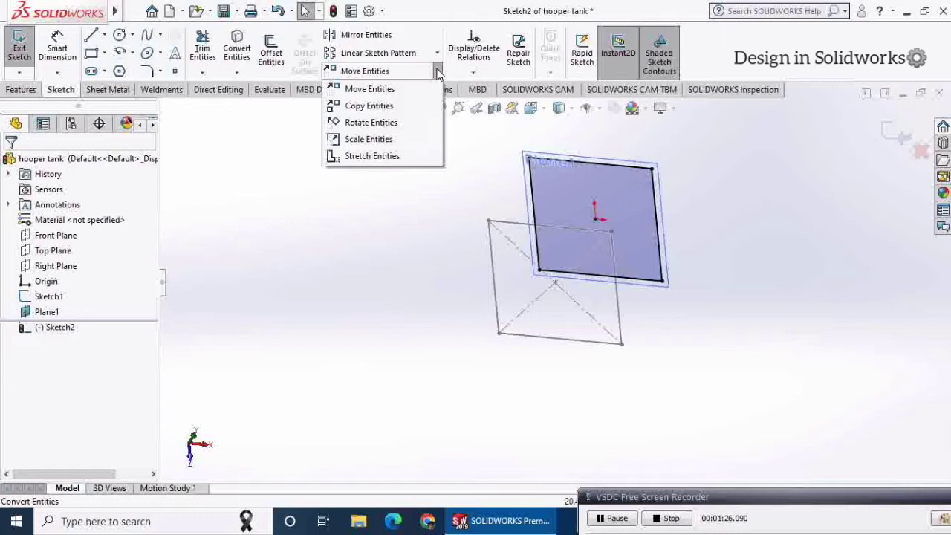
{"action": "left_click", "coordinate": [387, 139]}
{"action": "left_click", "coordinate": [592, 215]}
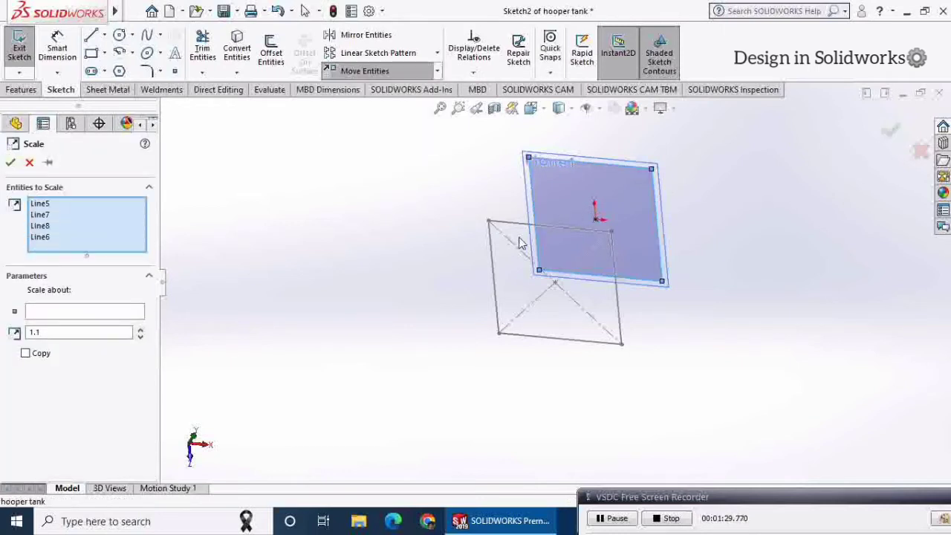
{"action": "left_click", "coordinate": [110, 311]}
{"action": "left_click", "coordinate": [594, 220]}
{"action": "type", "text": "0.6"}
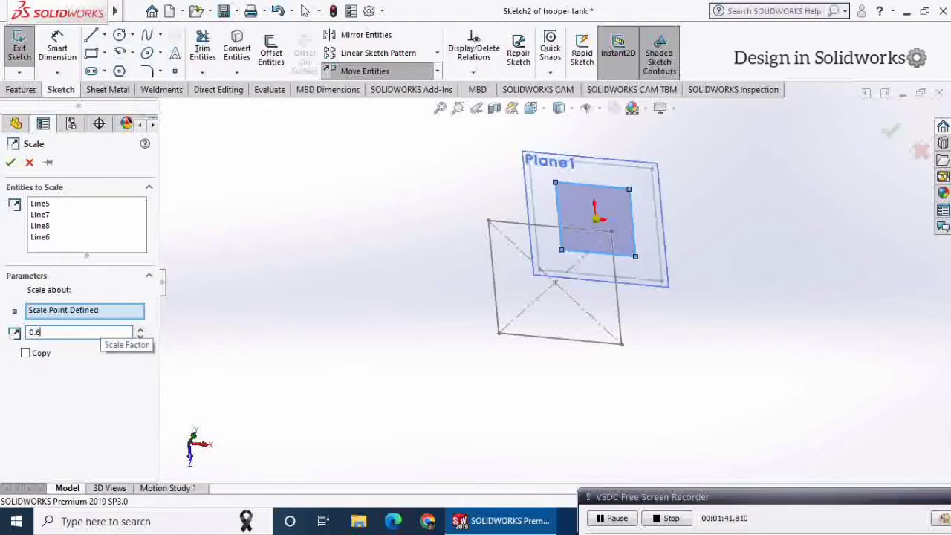
{"action": "mouse_move", "coordinate": [340, 284]}
{"action": "middle_mouse_down"}
{"action": "mouse_move", "coordinate": [369, 310]}
{"action": "mouse_move", "coordinate": [329, 310]}
{"action": "mouse_move", "coordinate": [324, 328]}
{"action": "mouse_move", "coordinate": [337, 333]}
{"action": "mouse_move", "coordinate": [348, 322]}
{"action": "mouse_move", "coordinate": [379, 369]}
{"action": "mouse_move", "coordinate": [331, 303]}
{"action": "mouse_move", "coordinate": [216, 257]}
{"action": "middle_mouse_up"}
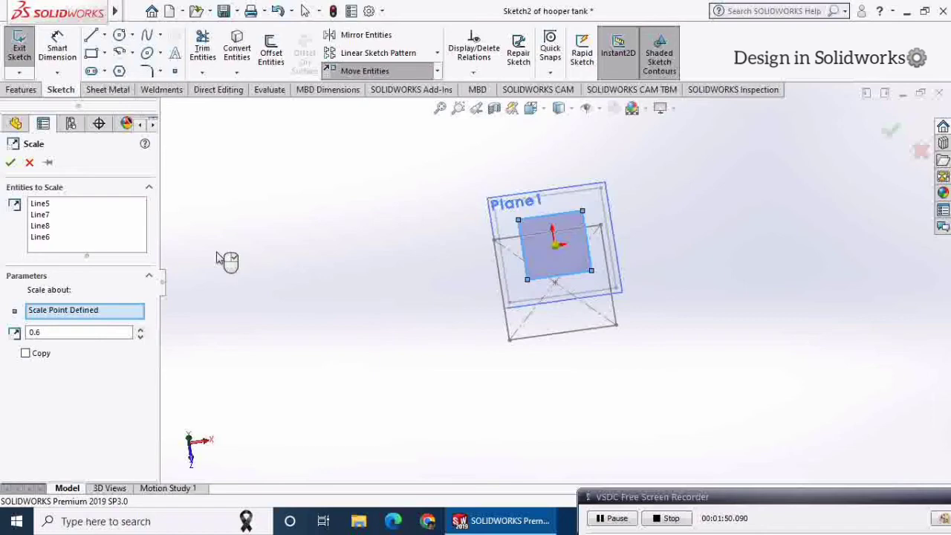
{"action": "left_click", "coordinate": [11, 163]}
Step: Dimension the small square's left and top edges to 250 mm
{"action": "left_click", "coordinate": [57, 46]}
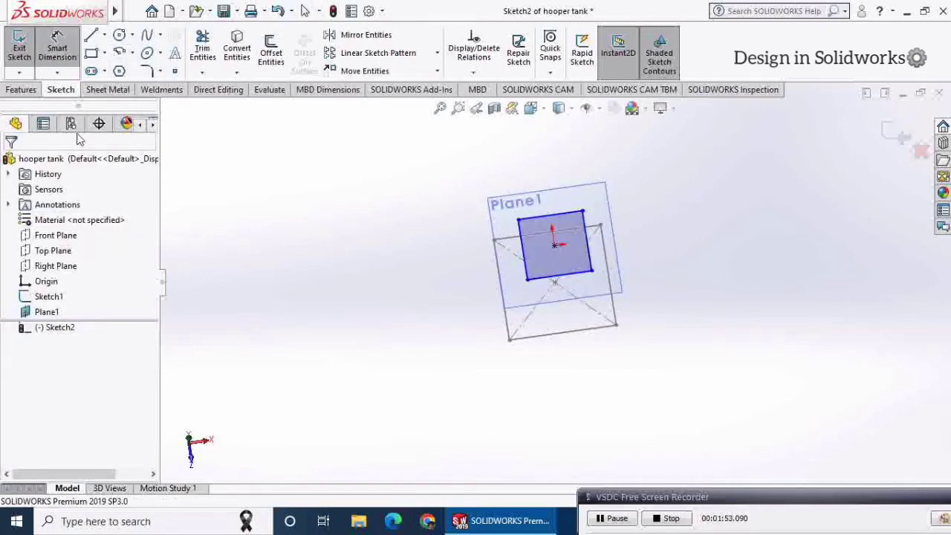
{"action": "left_click", "coordinate": [521, 262]}
{"action": "left_click", "coordinate": [472, 256]}
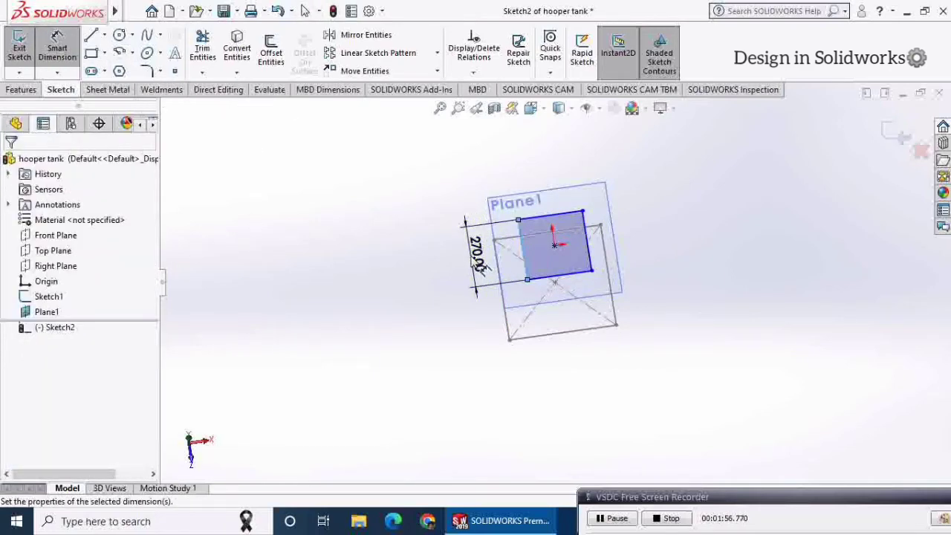
{"action": "type", "text": "250"}
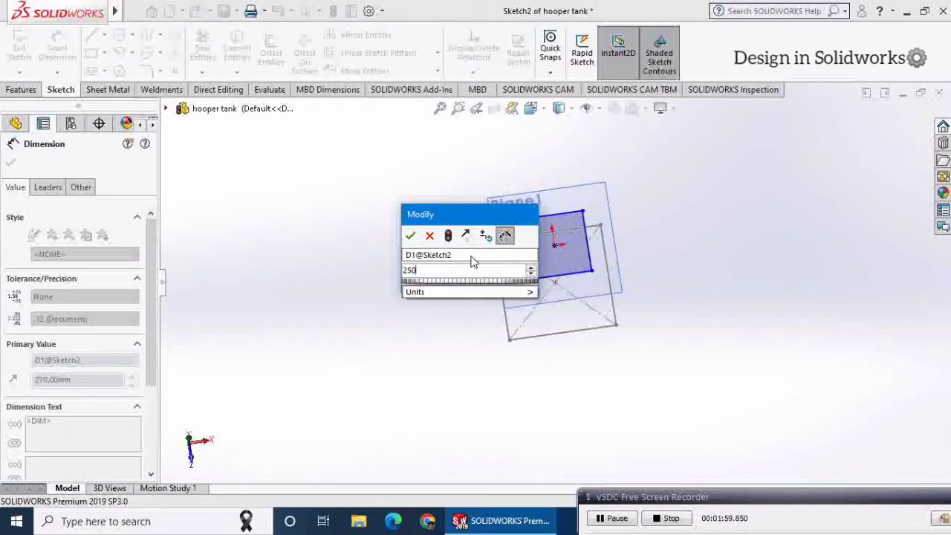
{"action": "key", "text": "Return"}
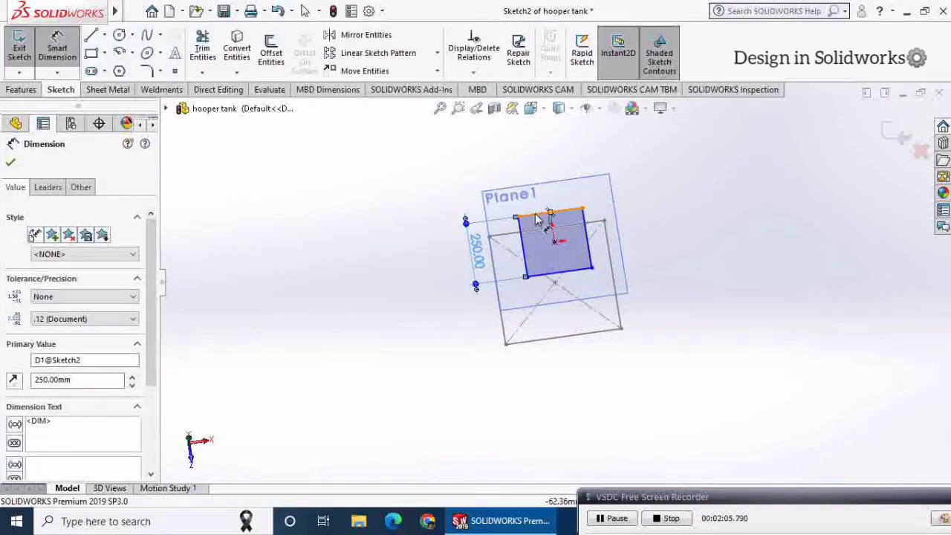
{"action": "left_click", "coordinate": [536, 216]}
{"action": "left_click", "coordinate": [536, 191]}
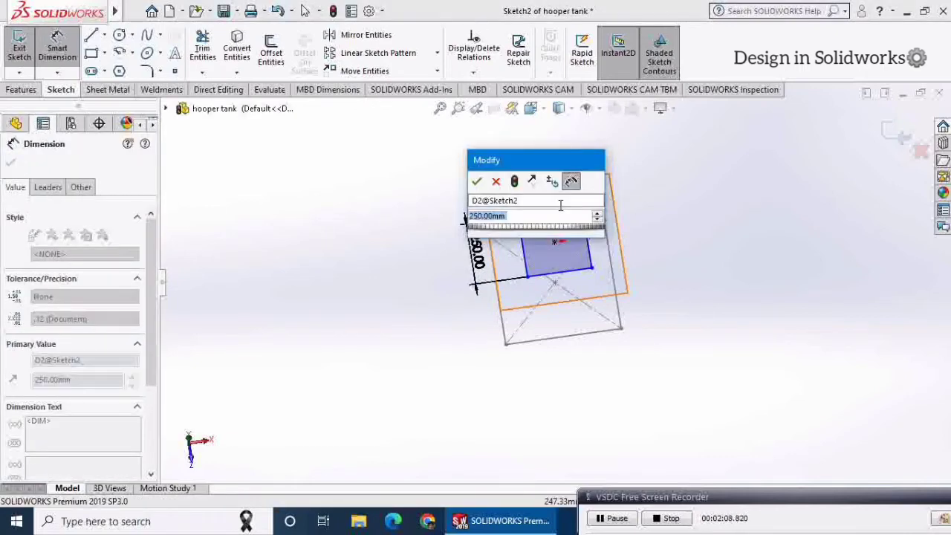
{"action": "key", "text": "Return"}
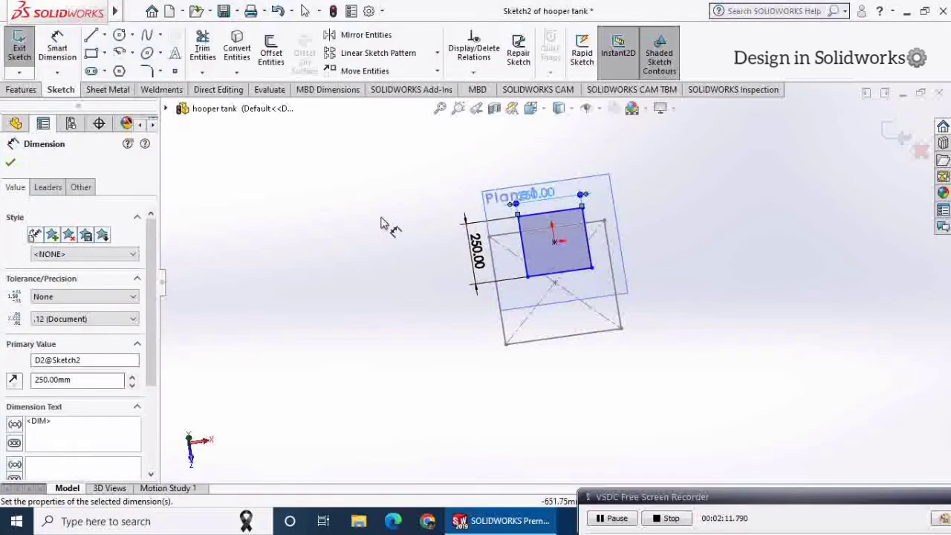
Step: Exit the small square sketch and hide Plane1
{"action": "middle_click_drag", "start_coordinate": [389, 227], "coordinate": [548, 288]}
{"action": "left_click", "coordinate": [887, 140]}
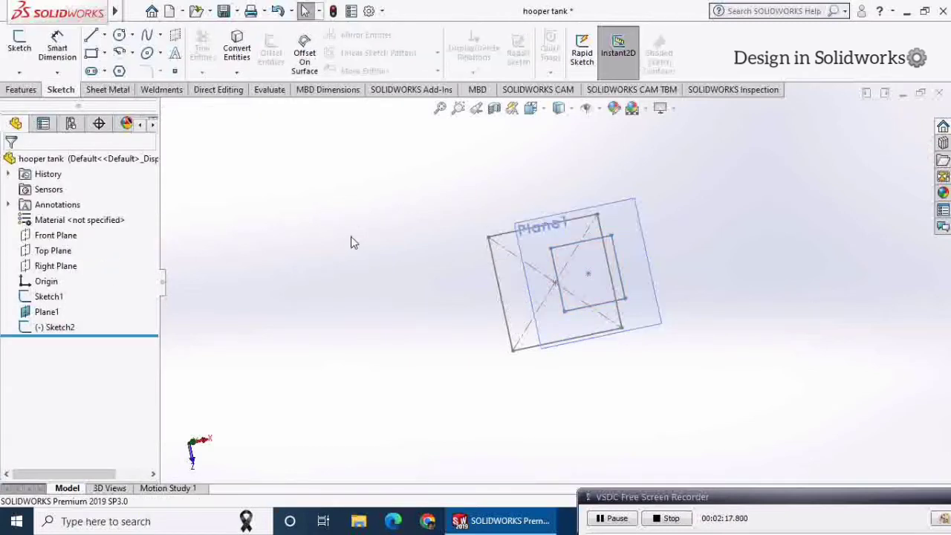
{"action": "left_click", "coordinate": [583, 211]}
{"action": "left_click", "coordinate": [670, 170]}
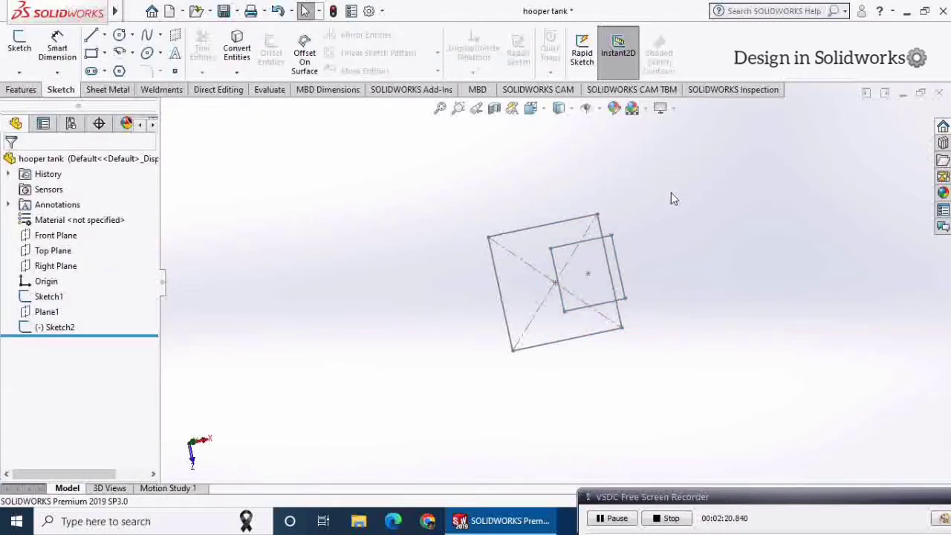
{"action": "middle_click_drag", "start_coordinate": [671, 196], "coordinate": [727, 266]}
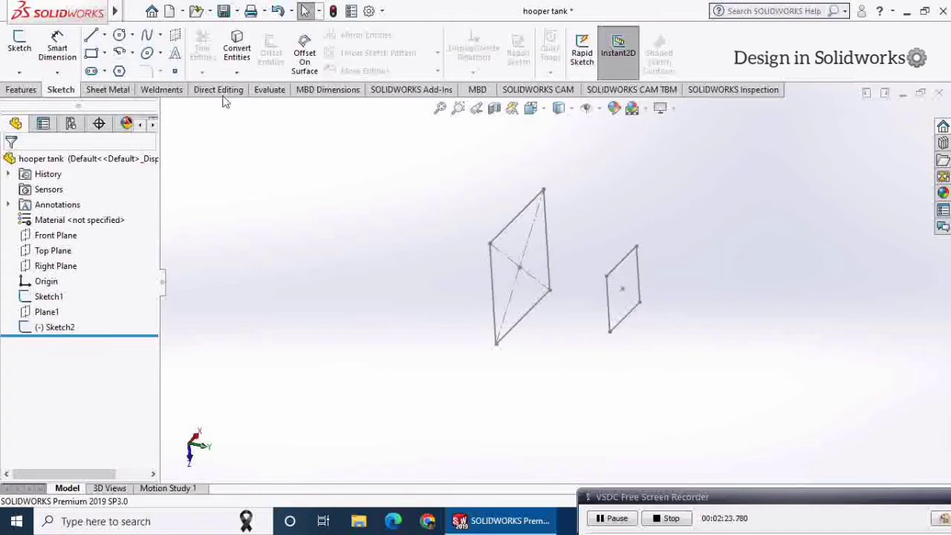
Step: Create Plane2 offset 200 mm from Plane1, on the far side of the small square
{"action": "left_click", "coordinate": [46, 311]}
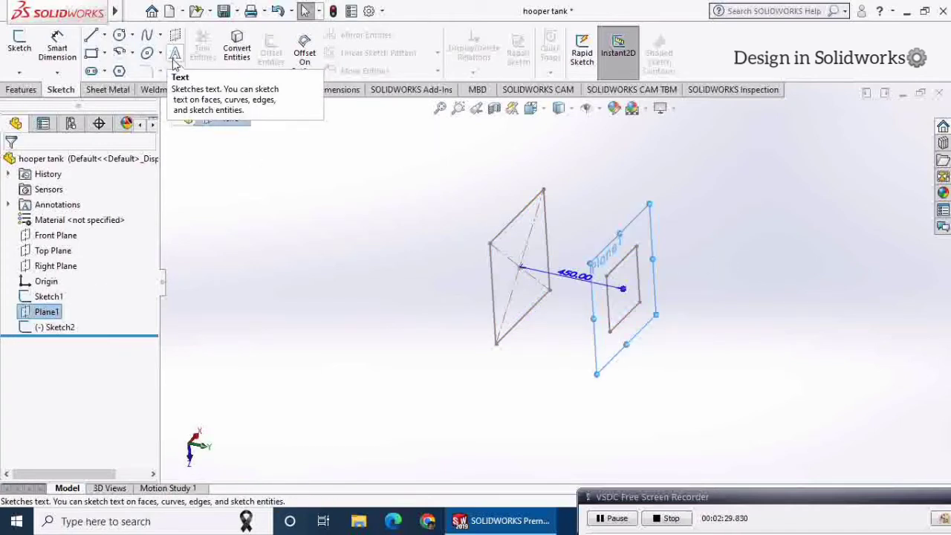
{"action": "left_click", "coordinate": [22, 89]}
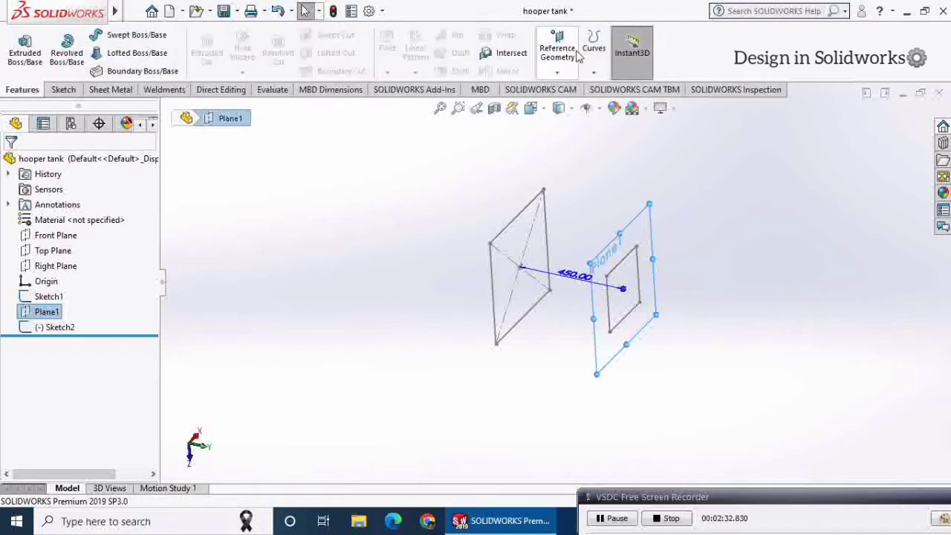
{"action": "left_click", "coordinate": [557, 52]}
{"action": "left_click", "coordinate": [573, 90]}
{"action": "type", "text": "200"}
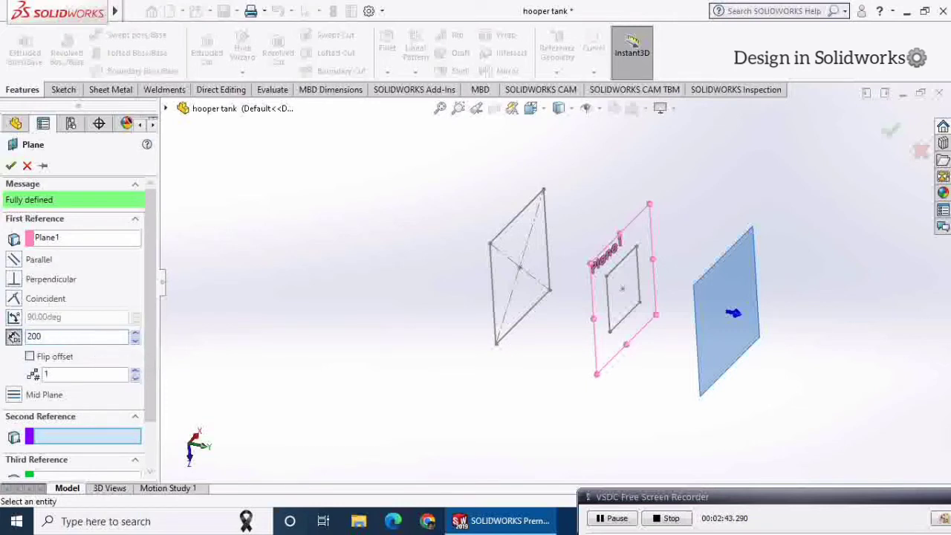
{"action": "key", "text": "Return"}
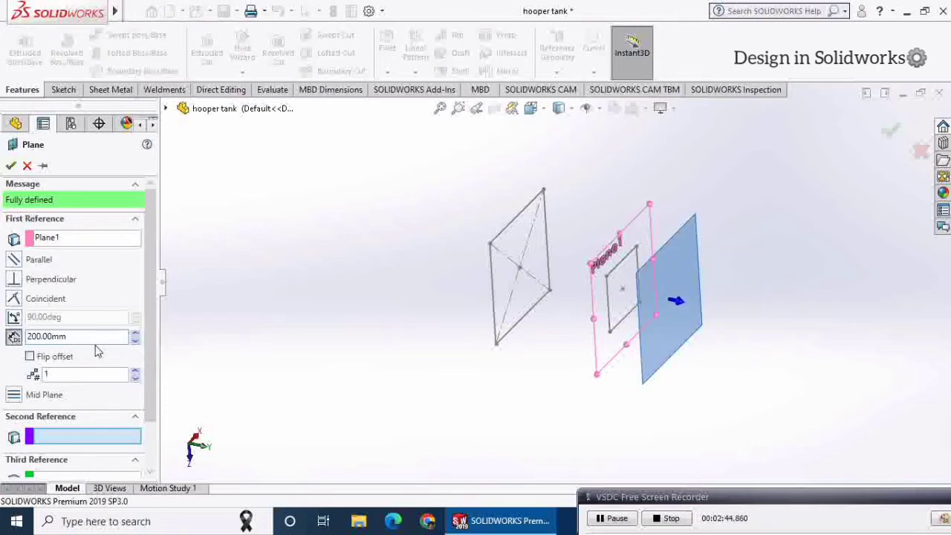
{"action": "mouse_move", "coordinate": [432, 336]}
{"action": "middle_mouse_down"}
{"action": "mouse_move", "coordinate": [461, 357]}
{"action": "mouse_move", "coordinate": [413, 335]}
{"action": "mouse_move", "coordinate": [564, 352]}
{"action": "mouse_move", "coordinate": [569, 270]}
{"action": "mouse_move", "coordinate": [509, 242]}
{"action": "mouse_move", "coordinate": [561, 342]}
{"action": "middle_mouse_up"}
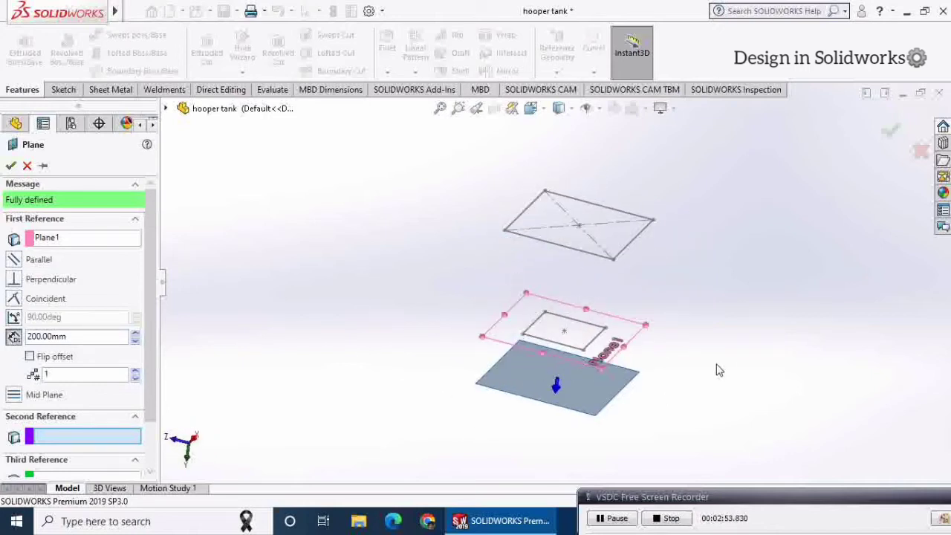
{"action": "mouse_move", "coordinate": [717, 369]}
{"action": "middle_mouse_down"}
{"action": "mouse_move", "coordinate": [674, 318]}
{"action": "mouse_move", "coordinate": [730, 323]}
{"action": "mouse_move", "coordinate": [730, 313]}
{"action": "middle_mouse_up"}
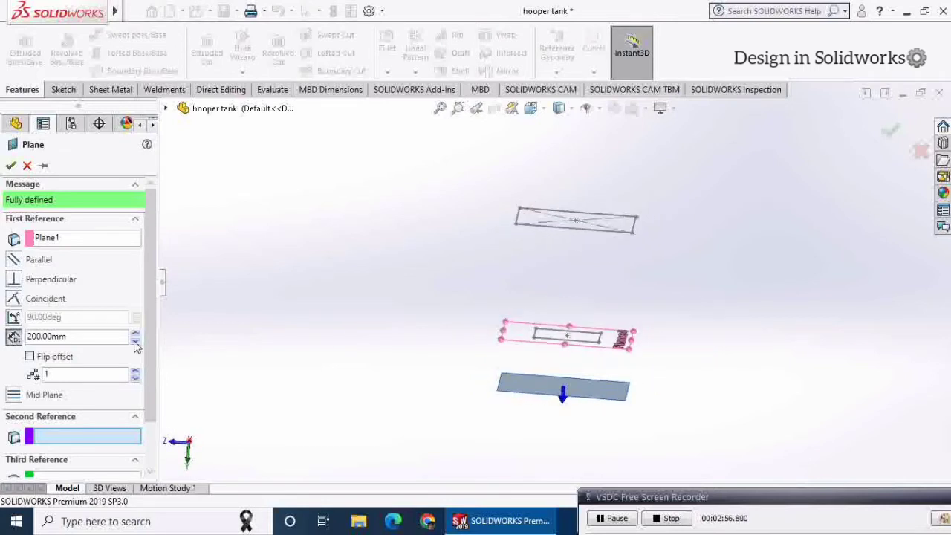
{"action": "left_click", "coordinate": [10, 164]}
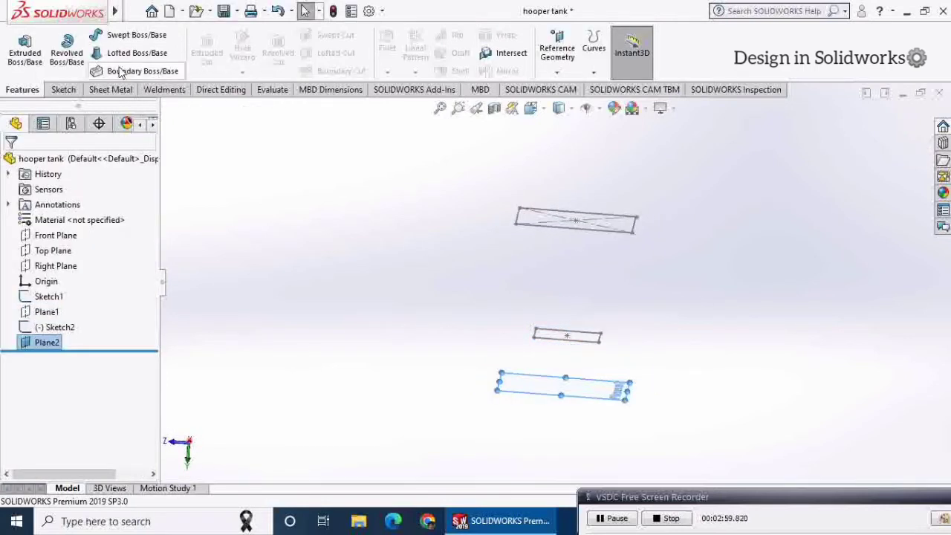
Step: In a new Plane2 sketch, convert all four edges of the small square
{"action": "left_click", "coordinate": [63, 90]}
{"action": "left_click", "coordinate": [562, 388]}
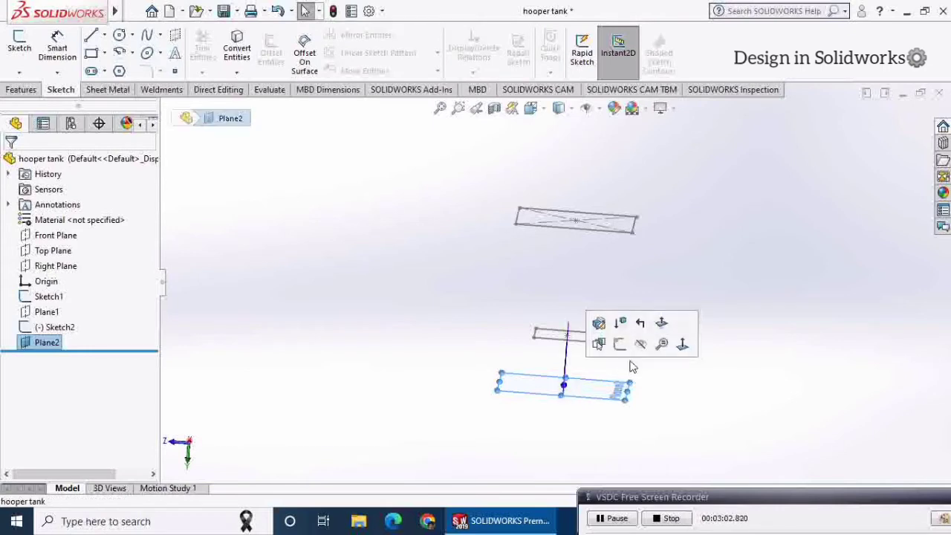
{"action": "left_click", "coordinate": [19, 45]}
{"action": "left_click", "coordinate": [237, 47]}
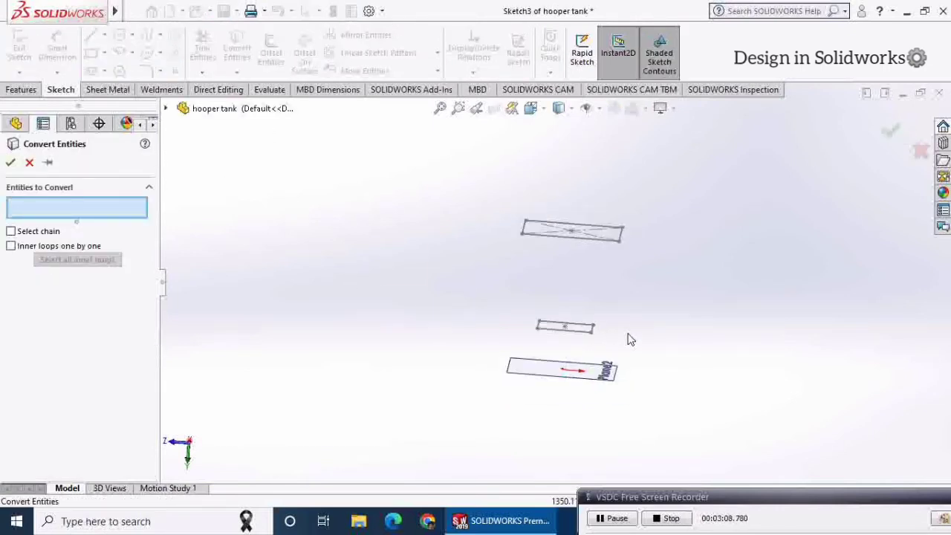
{"action": "middle_click_drag", "start_coordinate": [628, 335], "coordinate": [587, 331]}
{"action": "left_click", "coordinate": [587, 331]}
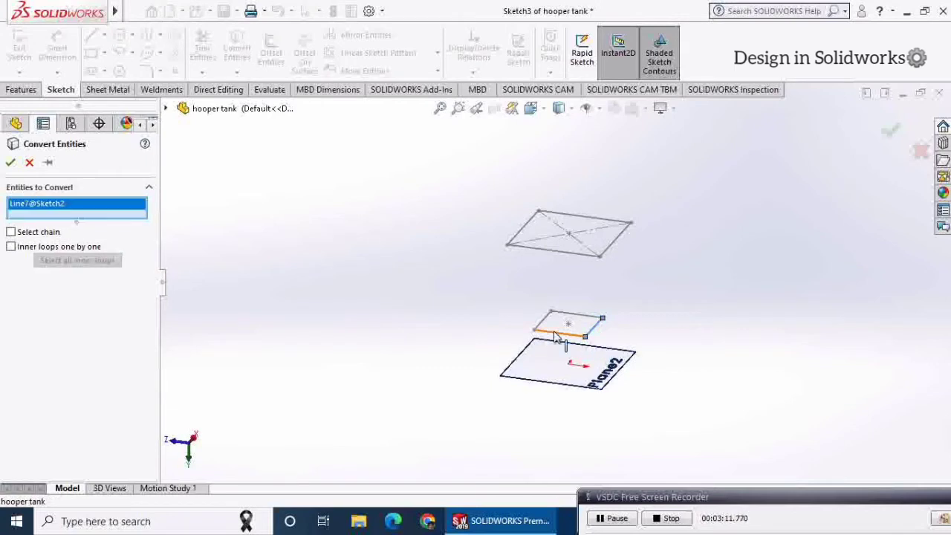
{"action": "left_click", "coordinate": [557, 334]}
{"action": "left_click", "coordinate": [556, 312]}
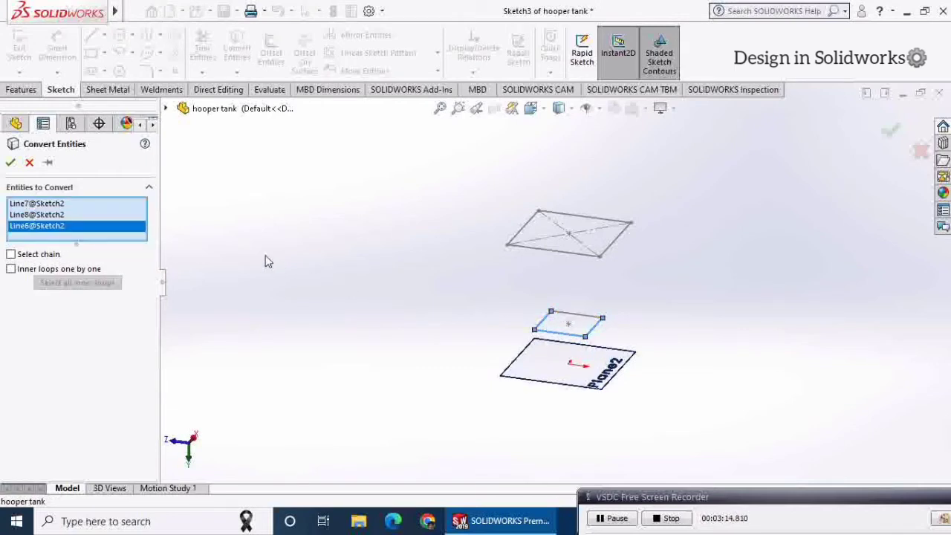
{"action": "left_click", "coordinate": [10, 163]}
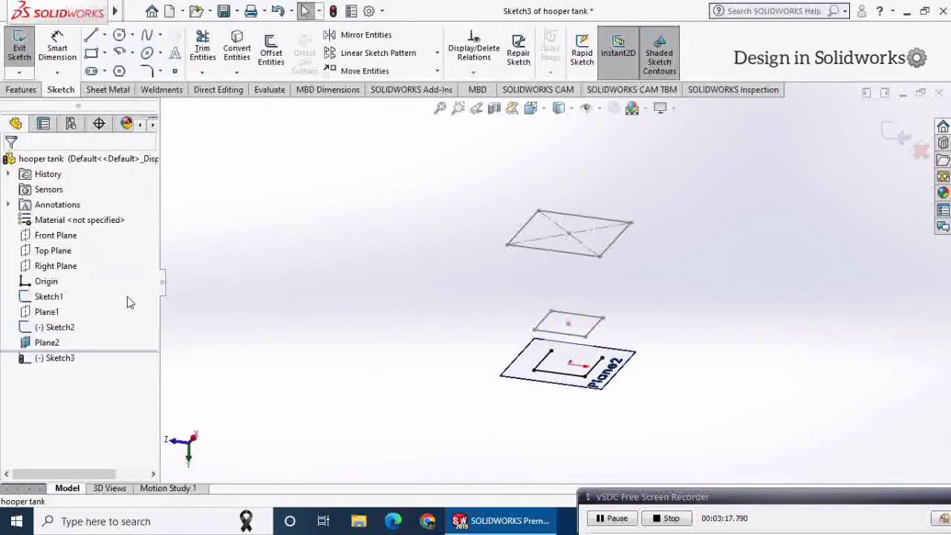
{"action": "left_click", "coordinate": [238, 56]}
{"action": "left_click", "coordinate": [579, 319]}
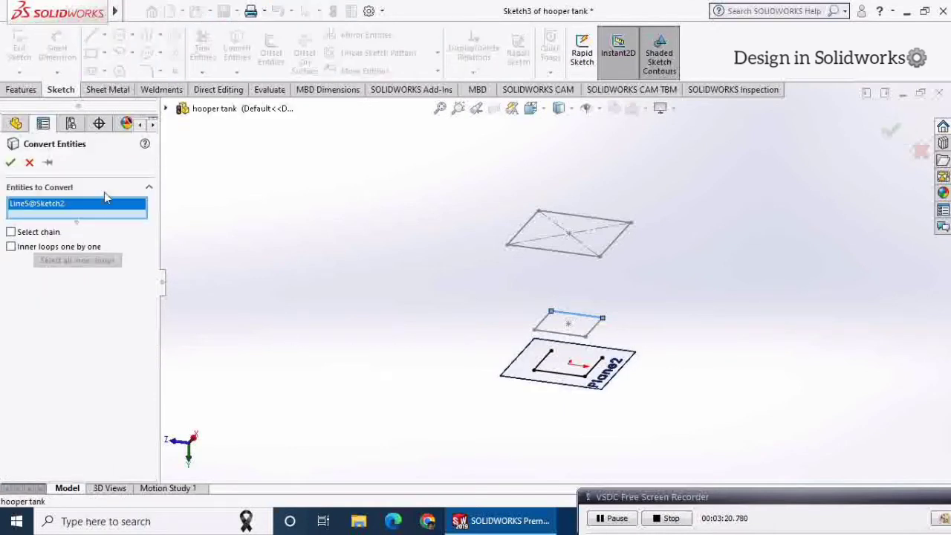
{"action": "left_click", "coordinate": [10, 162]}
Step: Exit Sketch3 and hide Plane2
{"action": "middle_click_drag", "start_coordinate": [408, 282], "coordinate": [499, 163]}
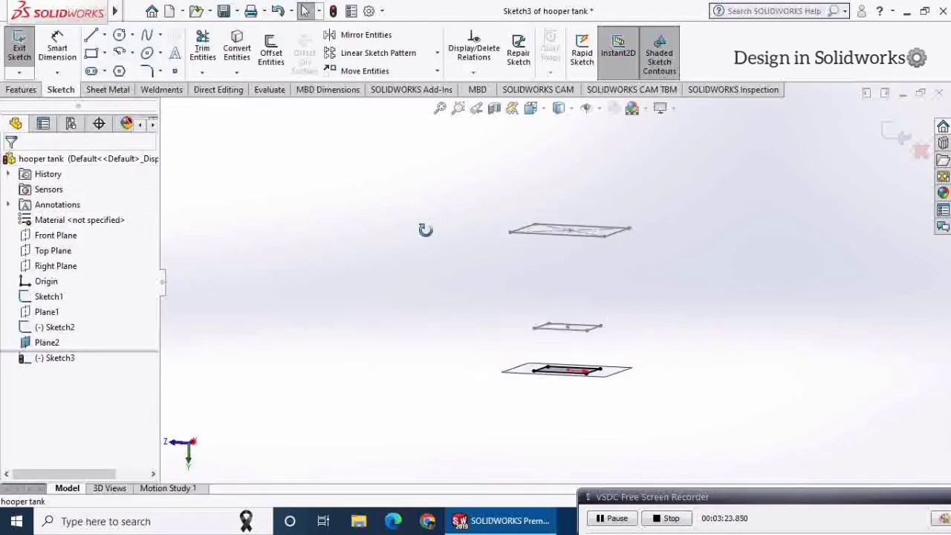
{"action": "left_click", "coordinate": [888, 132]}
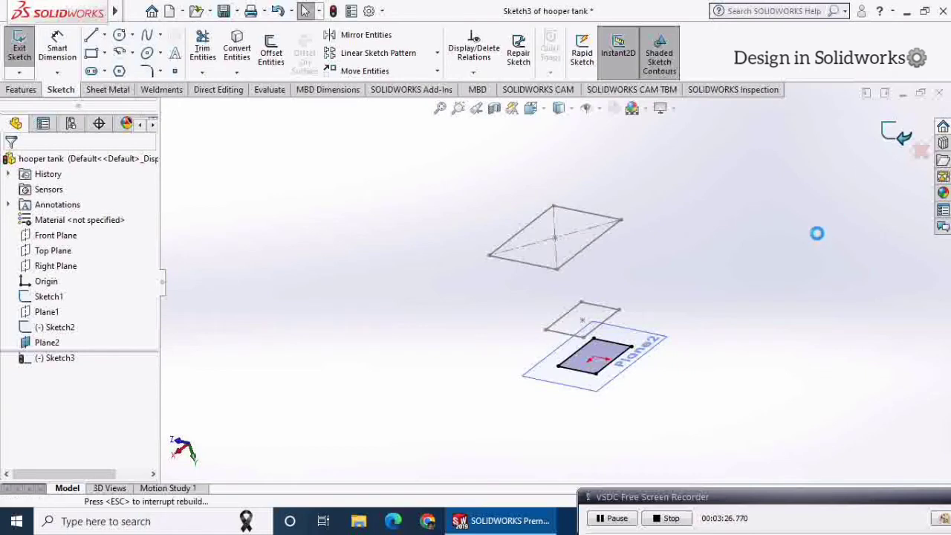
{"action": "left_click", "coordinate": [650, 336]}
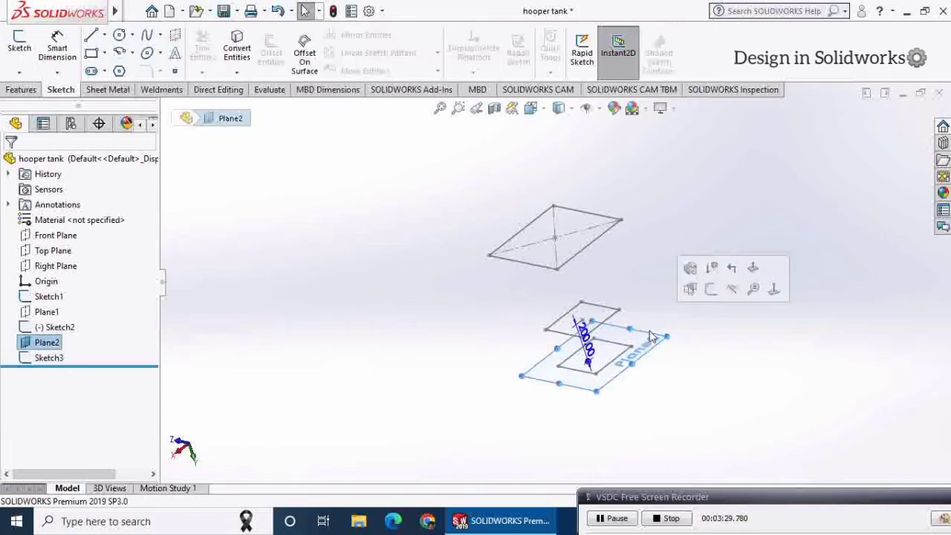
{"action": "left_click", "coordinate": [731, 289]}
{"action": "mouse_move", "coordinate": [716, 336]}
{"action": "middle_mouse_down"}
{"action": "mouse_move", "coordinate": [802, 437]}
{"action": "mouse_move", "coordinate": [758, 341]}
{"action": "middle_mouse_up"}
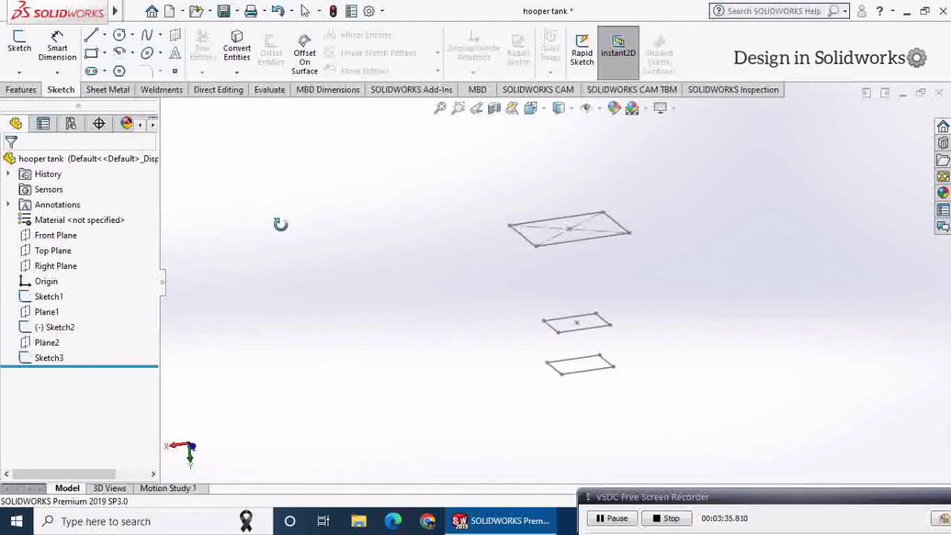
Step: Preview a lofted boss through Sketch1, Sketch2 and Sketch3, untwist the connectors, then cancel
{"action": "left_click", "coordinate": [22, 90]}
{"action": "left_click", "coordinate": [102, 54]}
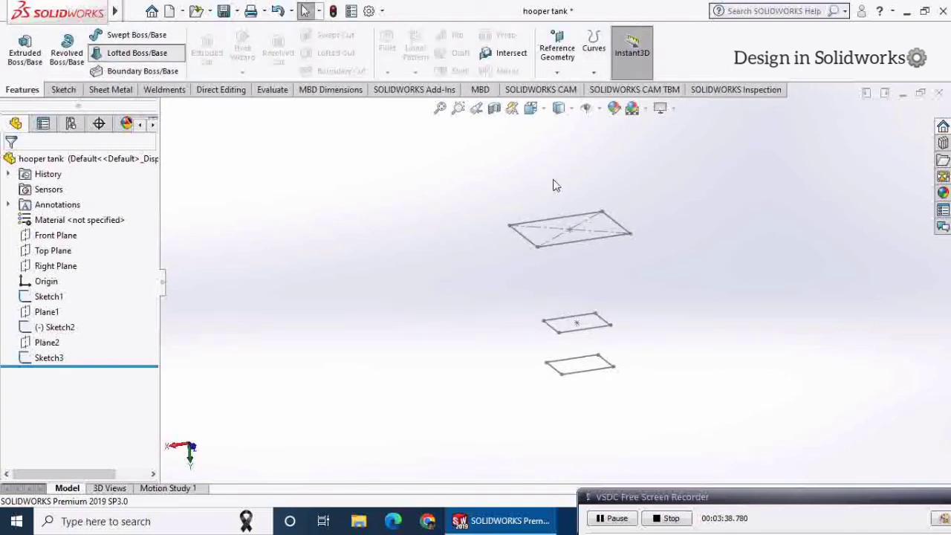
{"action": "left_click", "coordinate": [581, 248]}
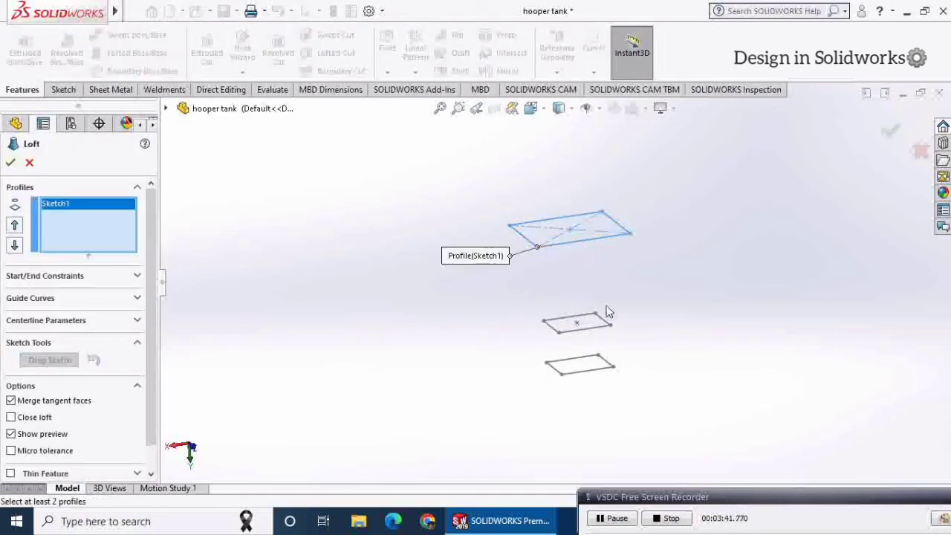
{"action": "left_click", "coordinate": [590, 333]}
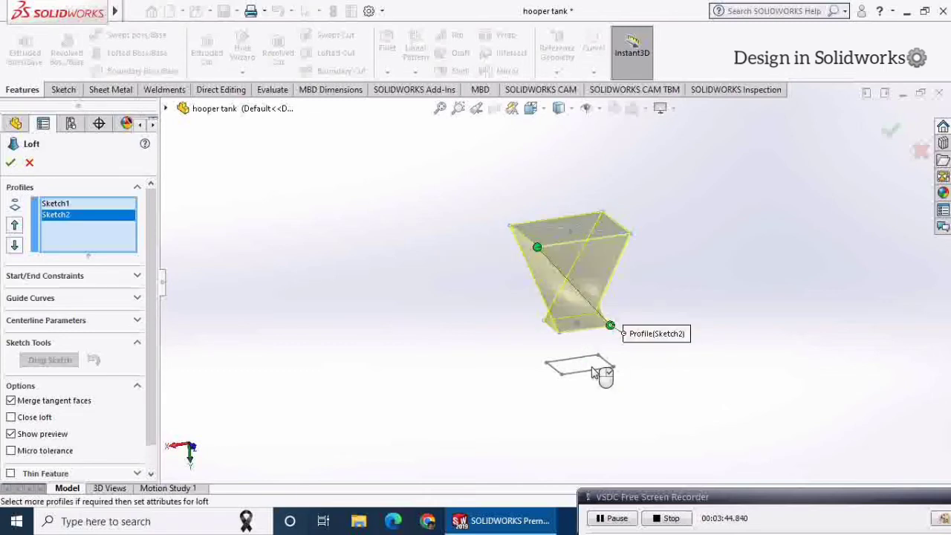
{"action": "left_click", "coordinate": [586, 377]}
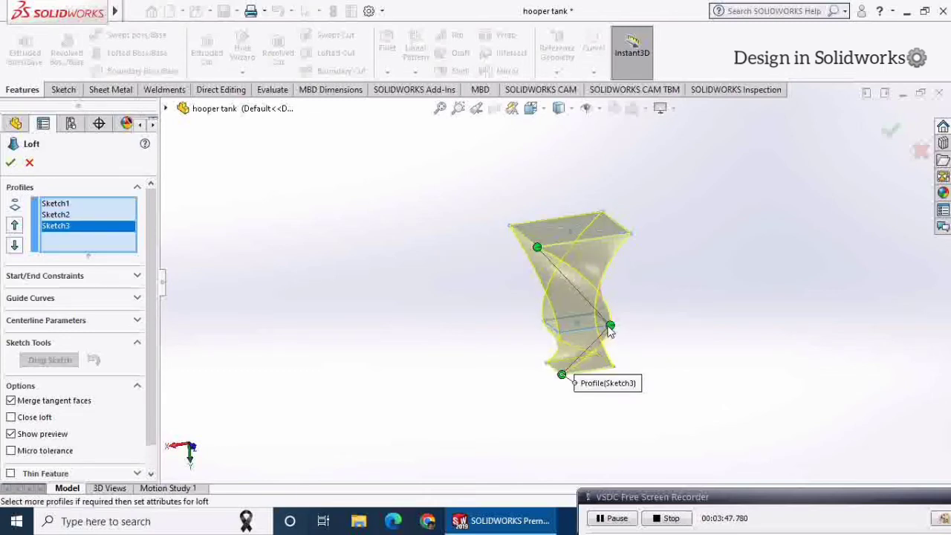
{"action": "left_click_drag", "start_coordinate": [609, 324], "coordinate": [558, 331]}
{"action": "middle_click_drag", "start_coordinate": [518, 379], "coordinate": [473, 345]}
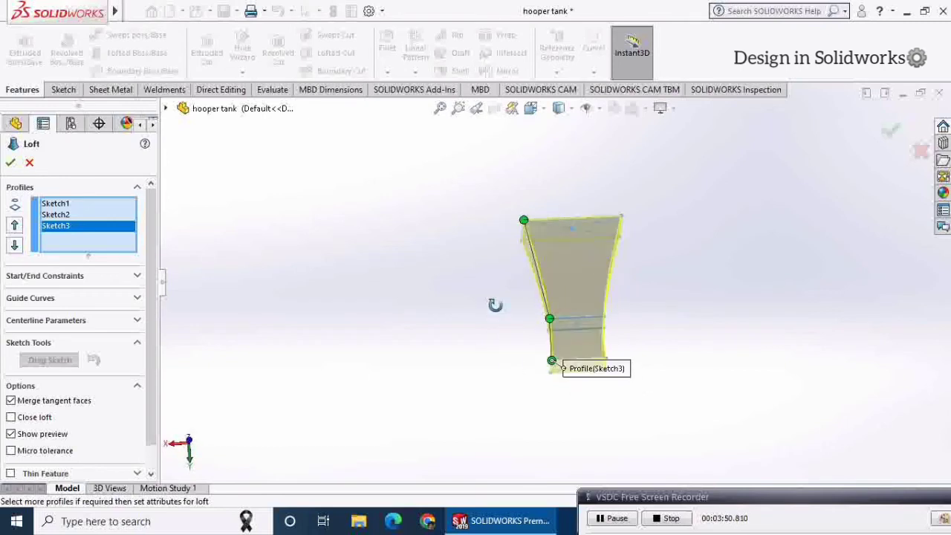
{"action": "left_click", "coordinate": [33, 301]}
{"action": "left_click", "coordinate": [49, 298]}
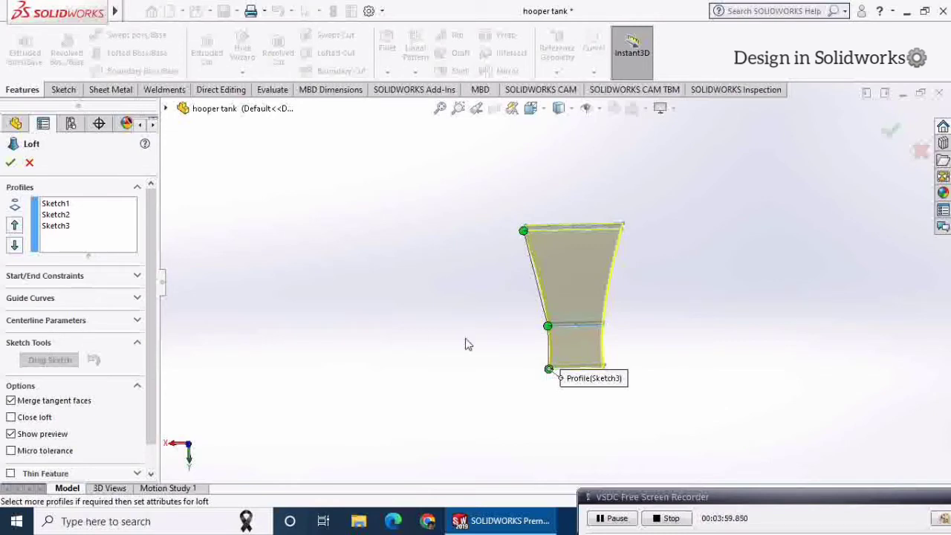
{"action": "mouse_move", "coordinate": [467, 344]}
{"action": "middle_mouse_down"}
{"action": "mouse_move", "coordinate": [497, 369]}
{"action": "mouse_move", "coordinate": [509, 410]}
{"action": "mouse_move", "coordinate": [475, 353]}
{"action": "middle_mouse_up"}
{"action": "mouse_move", "coordinate": [645, 330]}
{"action": "middle_mouse_down"}
{"action": "mouse_move", "coordinate": [628, 314]}
{"action": "mouse_move", "coordinate": [648, 371]}
{"action": "middle_mouse_up"}
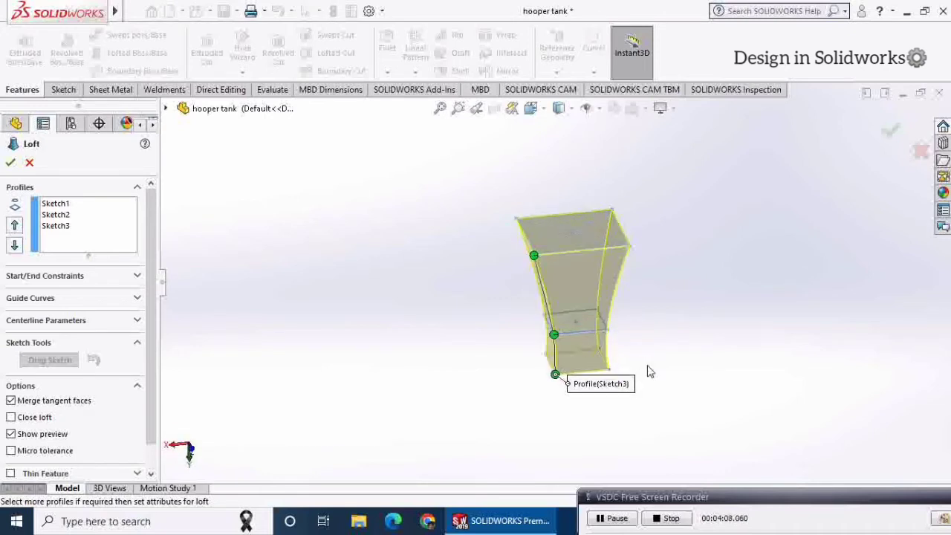
{"action": "left_click", "coordinate": [29, 163]}
Step: Reopen Sketch2 and change its square's side dimensions to 160 and 150 mm
{"action": "left_click", "coordinate": [58, 327]}
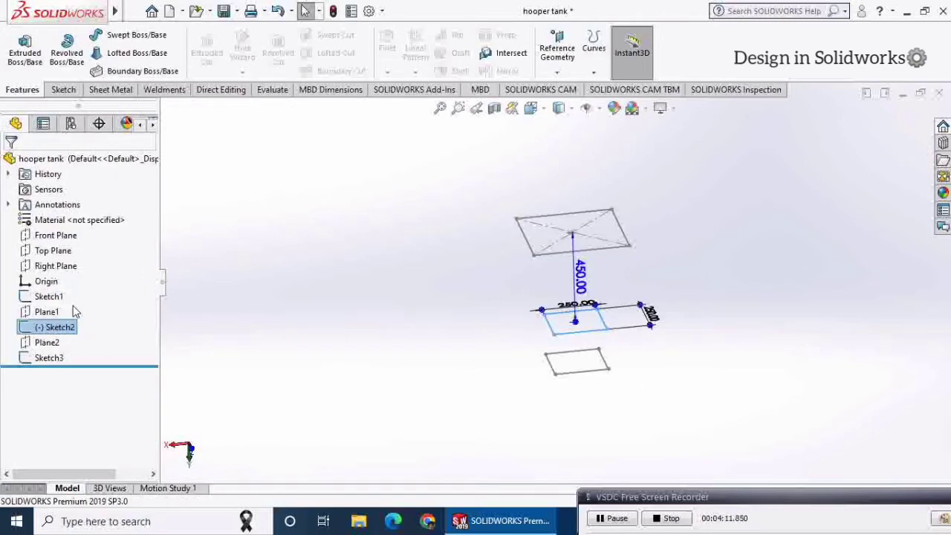
{"action": "left_click", "coordinate": [75, 312]}
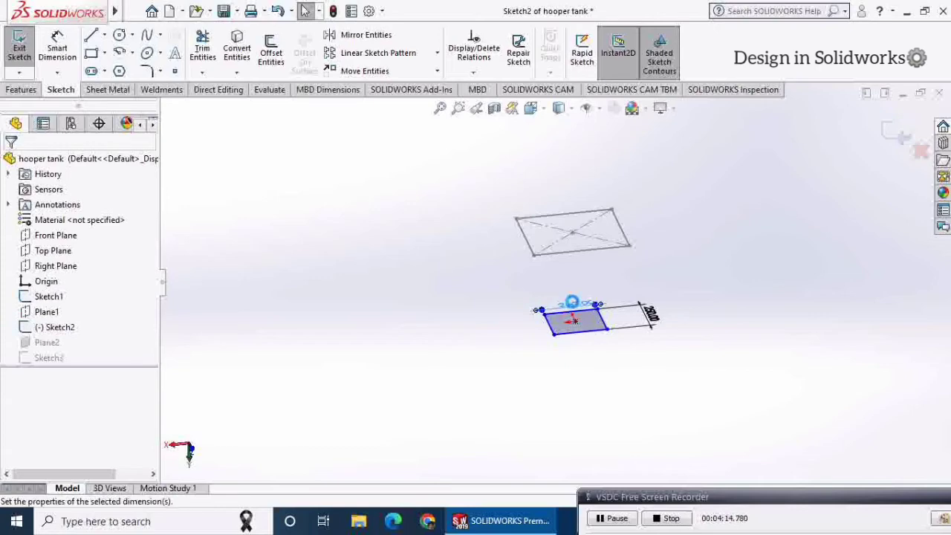
{"action": "double_click", "coordinate": [571, 301]}
{"action": "type", "text": "160"}
{"action": "key", "text": "Return"}
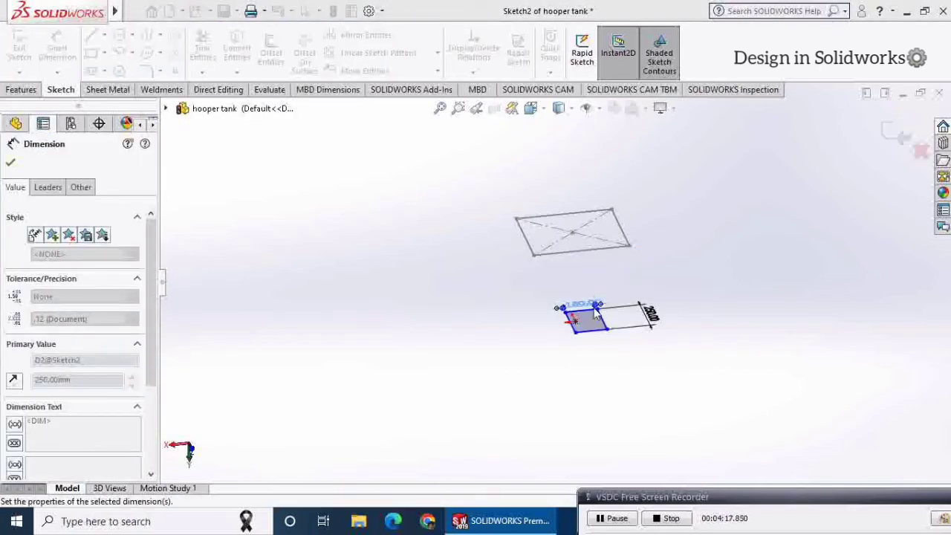
{"action": "double_click", "coordinate": [652, 315]}
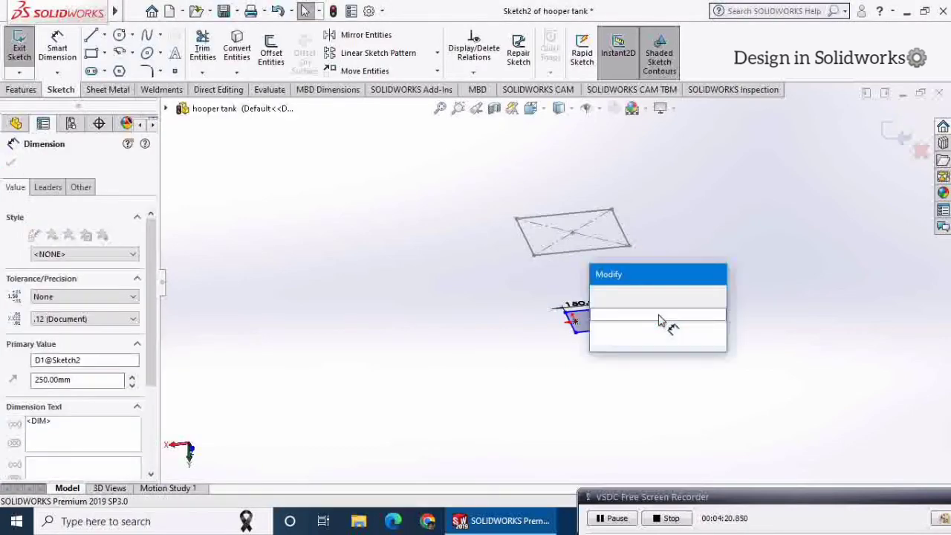
{"action": "type", "text": "150"}
{"action": "key", "text": "Return"}
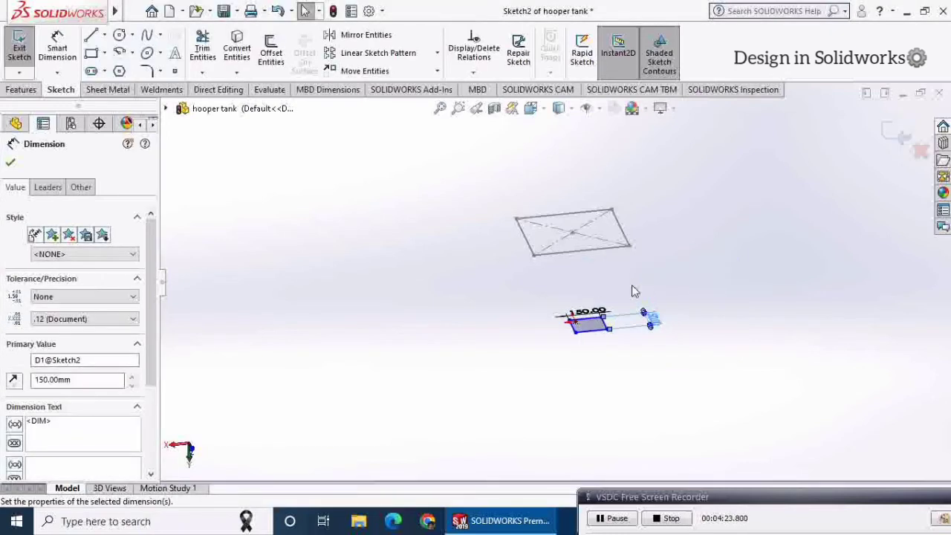
{"action": "left_click", "coordinate": [10, 161]}
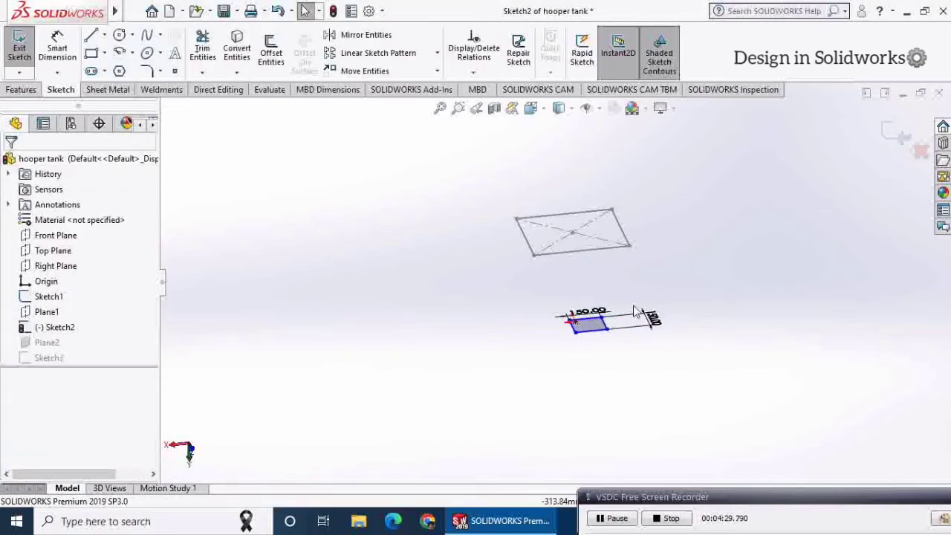
Step: Add a Horizontal relation between the origin and one edge midpoint
{"action": "mouse_move", "coordinate": [635, 311]}
{"action": "middle_mouse_down"}
{"action": "mouse_move", "coordinate": [664, 344]}
{"action": "mouse_move", "coordinate": [518, 313]}
{"action": "middle_mouse_up"}
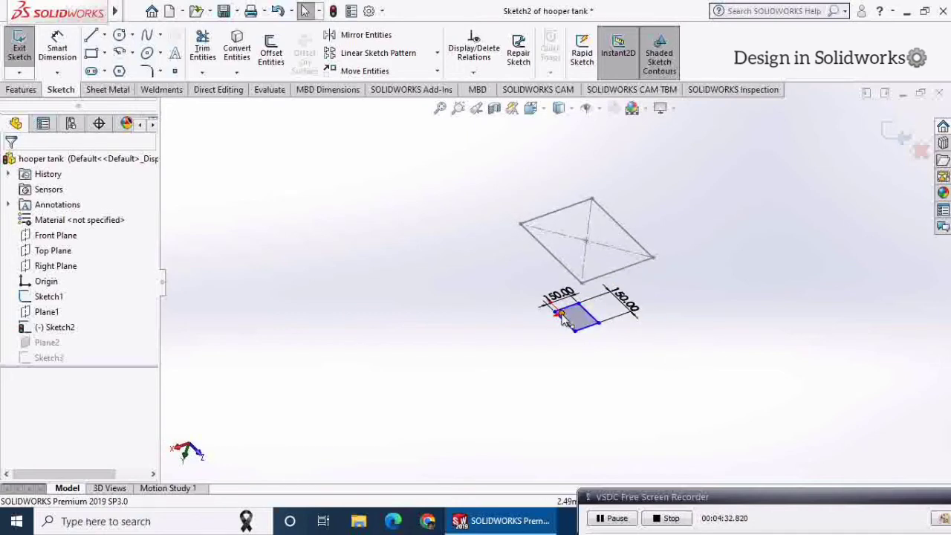
{"action": "scroll", "coordinate": [594, 312], "scroll_direction": "down", "scroll_amount": 2}
{"action": "scroll", "coordinate": [594, 312], "scroll_direction": "down", "scroll_amount": 3}
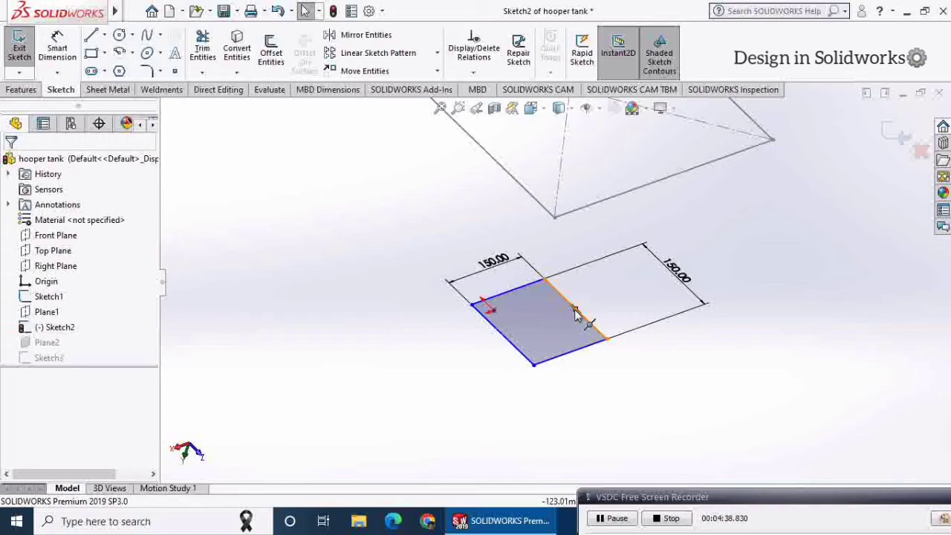
{"action": "left_click", "coordinate": [488, 308]}
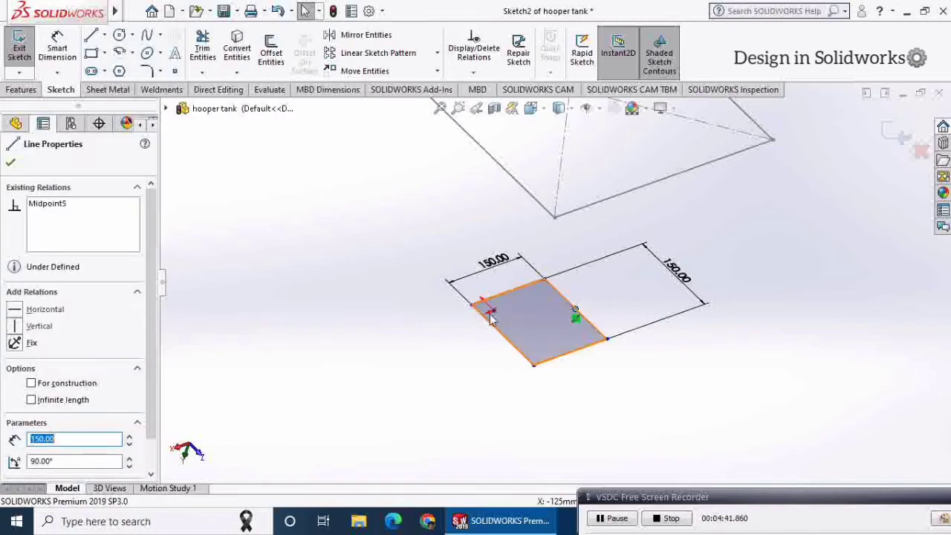
{"action": "left_click", "coordinate": [492, 311]}
{"action": "left_click", "coordinate": [576, 311], "text": "ctrl"}
{"action": "left_click", "coordinate": [534, 250]}
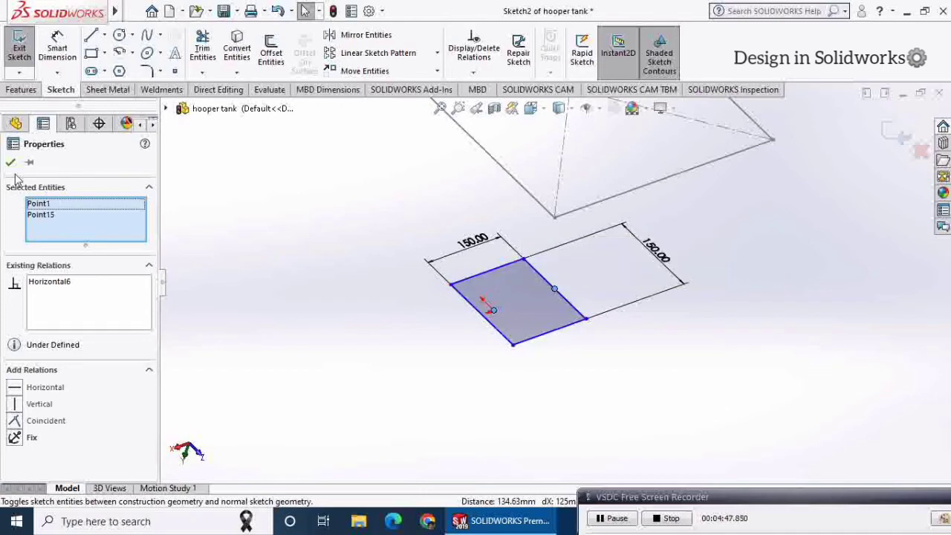
{"action": "key", "text": "Escape"}
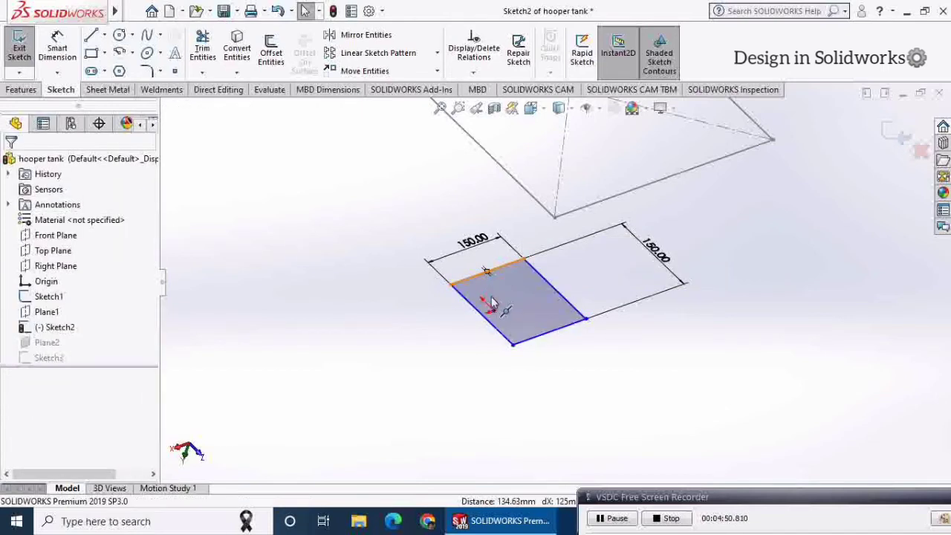
Step: Add a Vertical relation between the origin and the other edge midpoint
{"action": "left_click", "coordinate": [488, 304]}
{"action": "left_click", "coordinate": [492, 310]}
{"action": "left_click", "coordinate": [487, 271], "text": "ctrl"}
{"action": "left_click", "coordinate": [555, 248]}
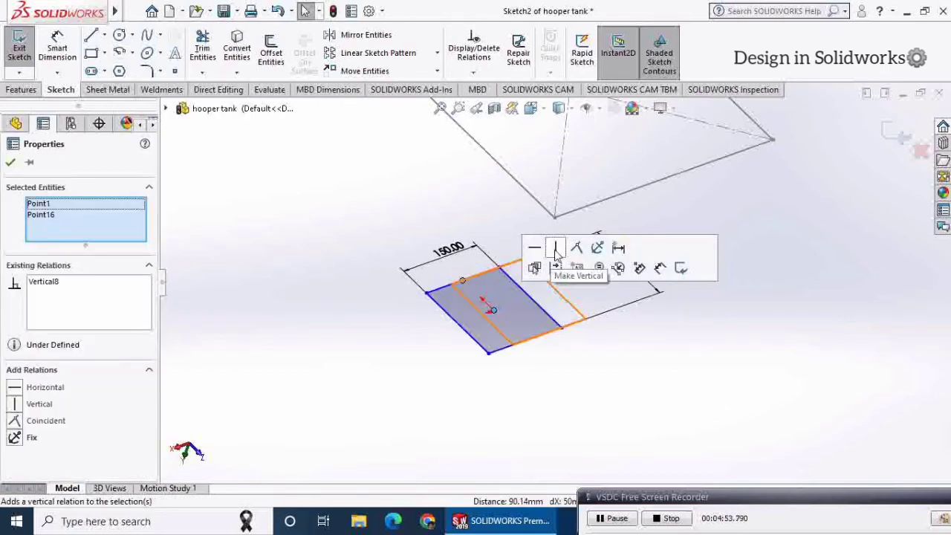
{"action": "key", "text": "Escape"}
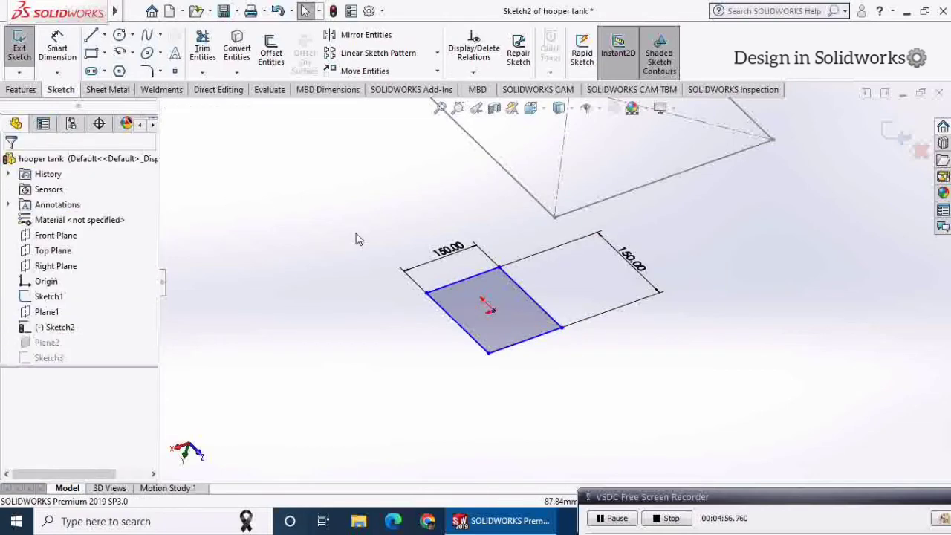
{"action": "mouse_move", "coordinate": [357, 238]}
{"action": "middle_mouse_down"}
{"action": "mouse_move", "coordinate": [382, 246]}
{"action": "mouse_move", "coordinate": [356, 275]}
{"action": "mouse_move", "coordinate": [357, 369]}
{"action": "middle_mouse_up"}
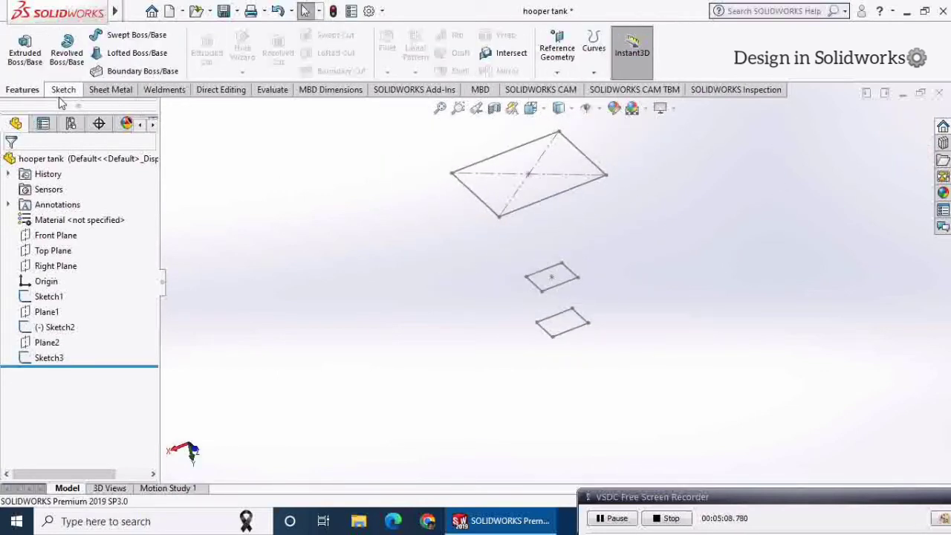
Step: In a face-on Right Plane sketch, draw the right guide: vertical to the middle square, then sloping to the base
{"action": "left_click", "coordinate": [42, 266]}
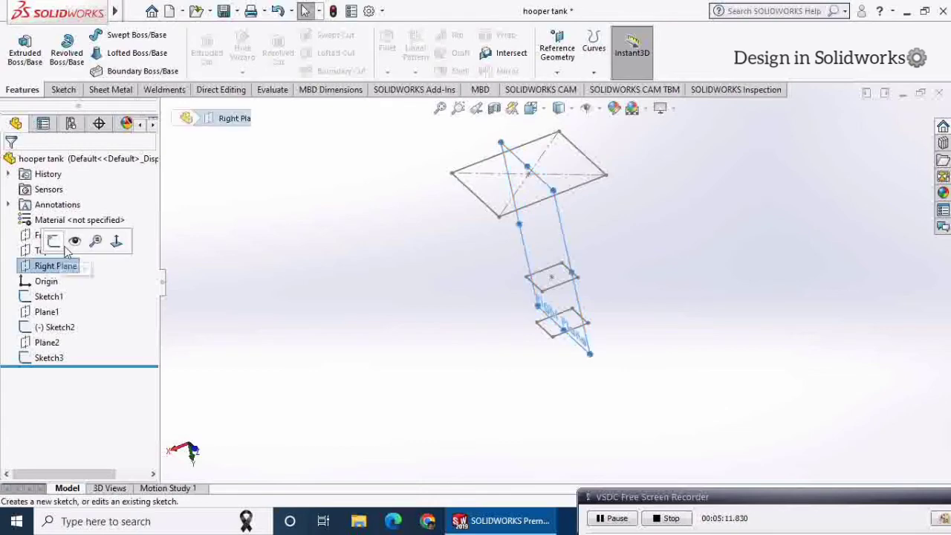
{"action": "left_click", "coordinate": [116, 242]}
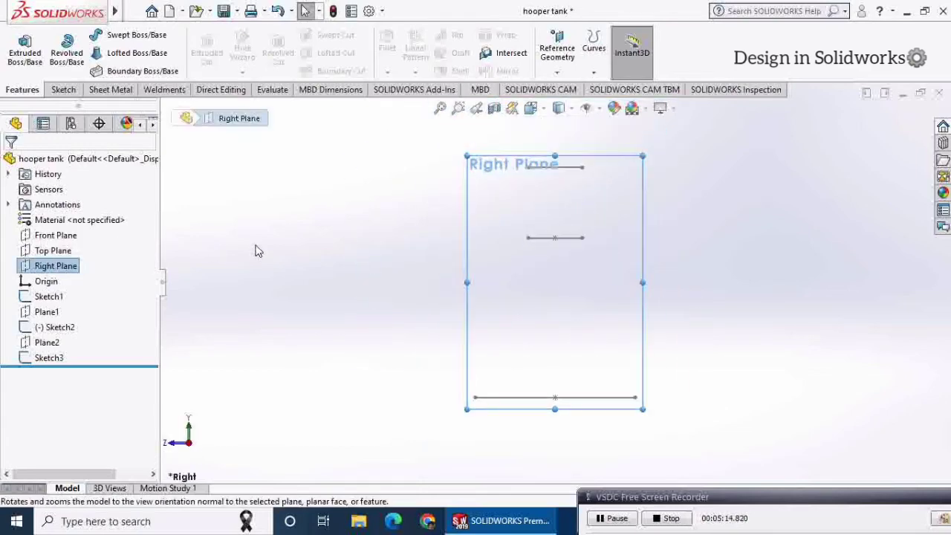
{"action": "left_click", "coordinate": [60, 90]}
{"action": "left_click", "coordinate": [19, 48]}
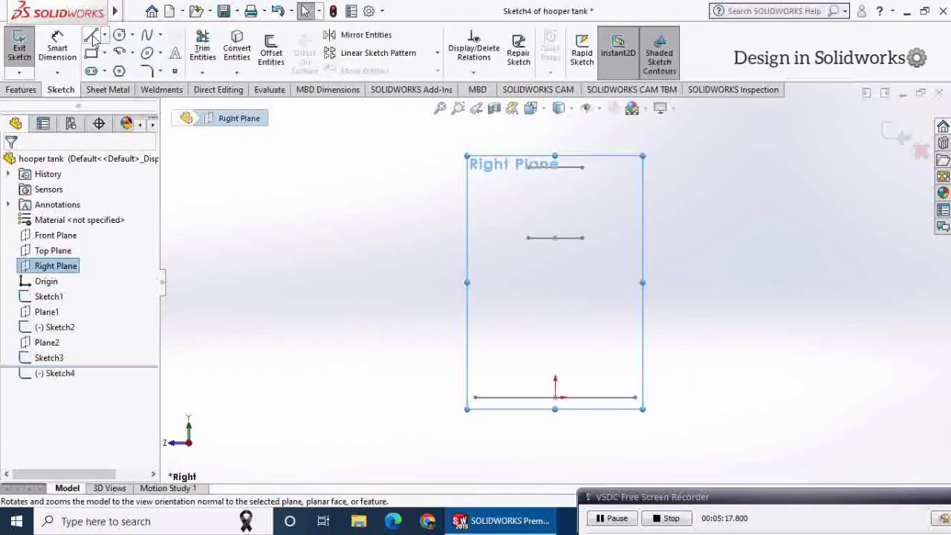
{"action": "left_click", "coordinate": [90, 35]}
{"action": "left_click", "coordinate": [581, 167]}
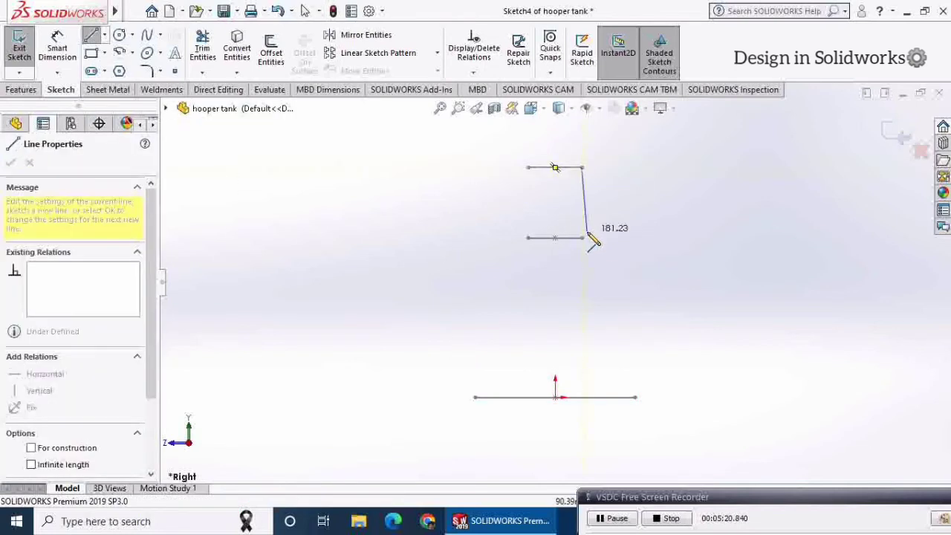
{"action": "left_click", "coordinate": [582, 238]}
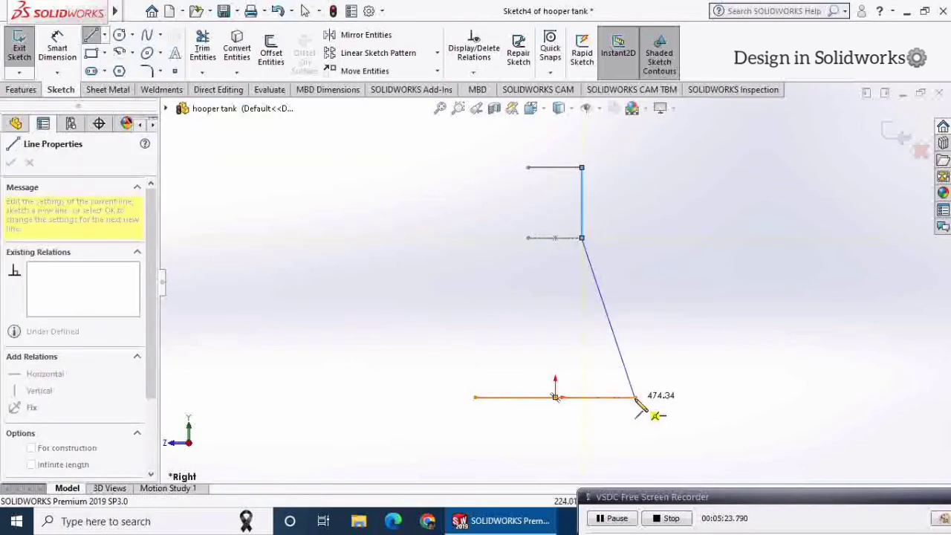
{"action": "left_click", "coordinate": [635, 397]}
{"action": "right_click", "coordinate": [670, 327]}
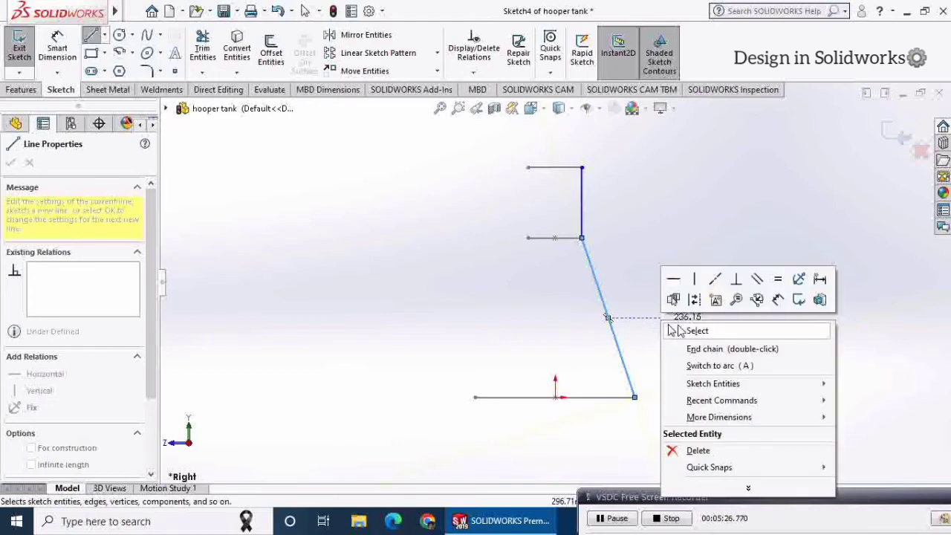
{"action": "left_click", "coordinate": [674, 330]}
Step: Draw the matching left guide line, vertical then sloping out to the base's left end
{"action": "left_click", "coordinate": [91, 37]}
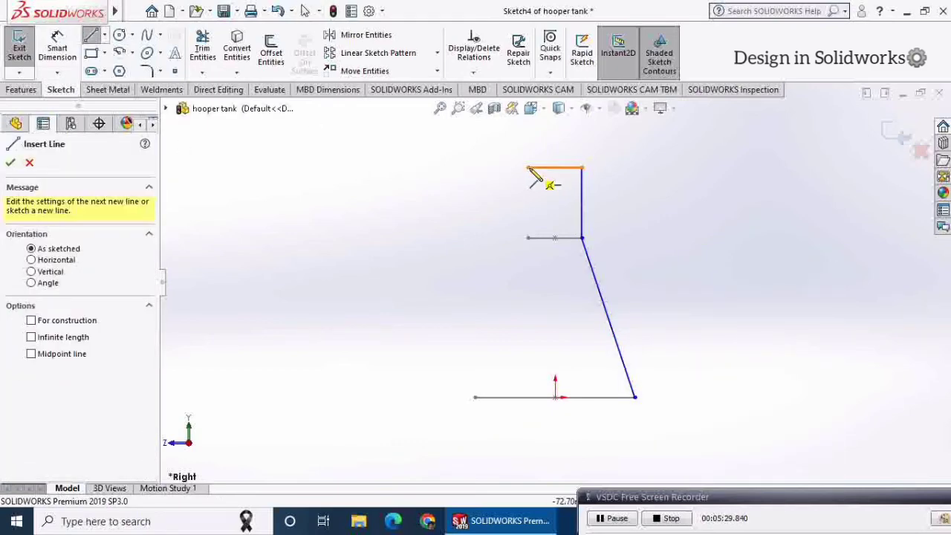
{"action": "left_click", "coordinate": [527, 168]}
{"action": "left_click", "coordinate": [528, 237]}
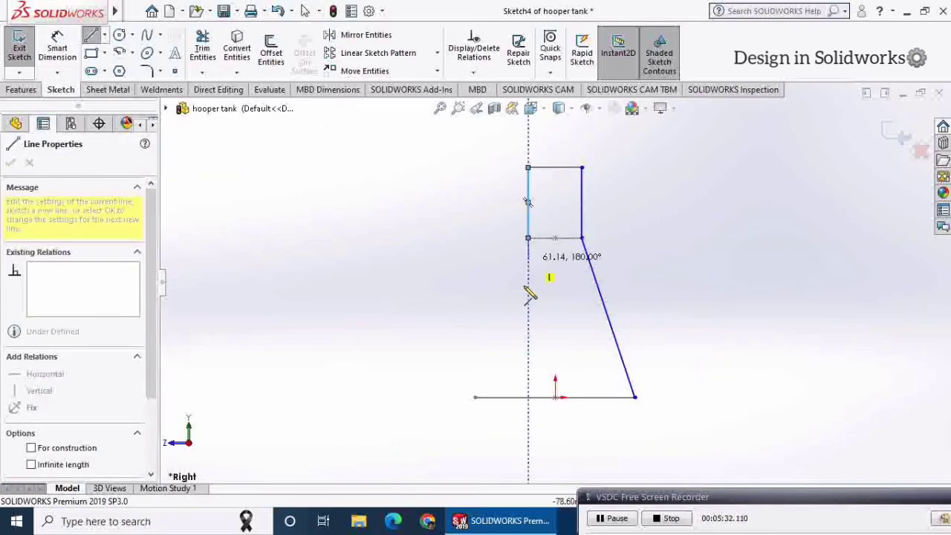
{"action": "left_click", "coordinate": [475, 397]}
{"action": "right_click", "coordinate": [426, 328]}
Step: Pierce the first guide line onto the top, middle and base square profiles
{"action": "left_click", "coordinate": [442, 341]}
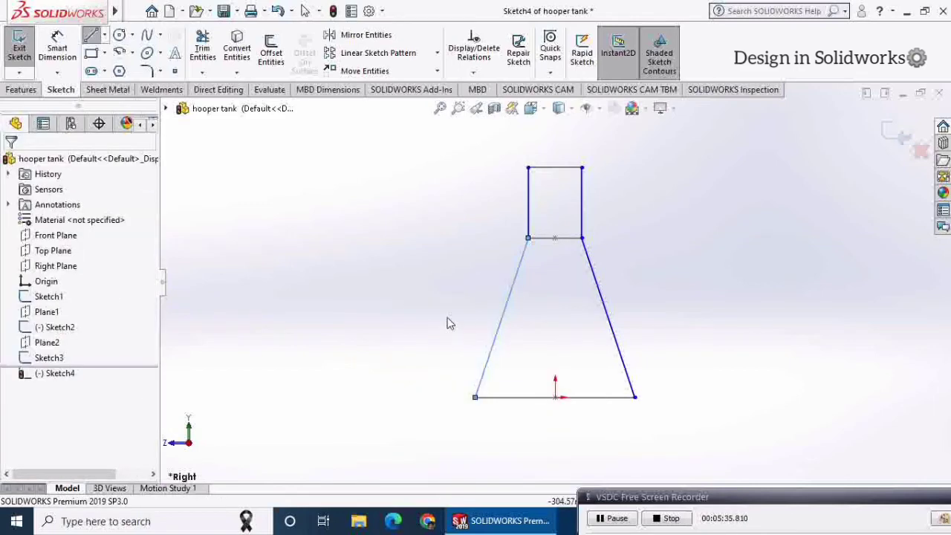
{"action": "mouse_move", "coordinate": [449, 323]}
{"action": "middle_mouse_down"}
{"action": "mouse_move", "coordinate": [426, 339]}
{"action": "mouse_move", "coordinate": [600, 154]}
{"action": "middle_mouse_up"}
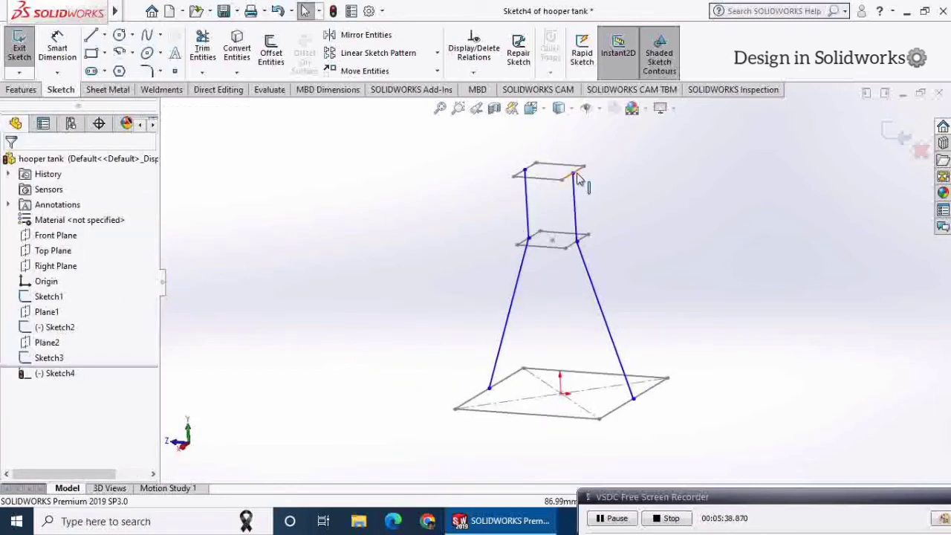
{"action": "left_click", "coordinate": [573, 175]}
{"action": "left_click", "coordinate": [574, 212], "text": "ctrl"}
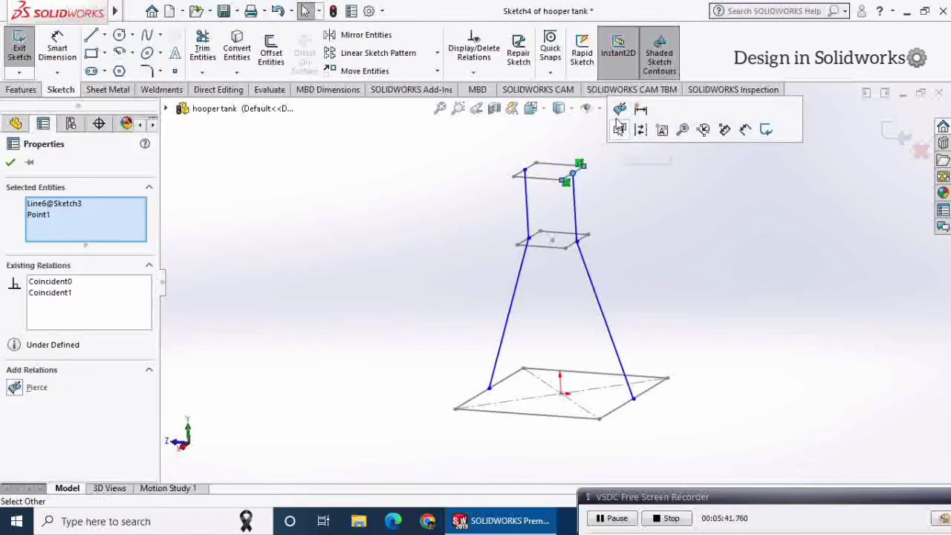
{"action": "left_click", "coordinate": [616, 123]}
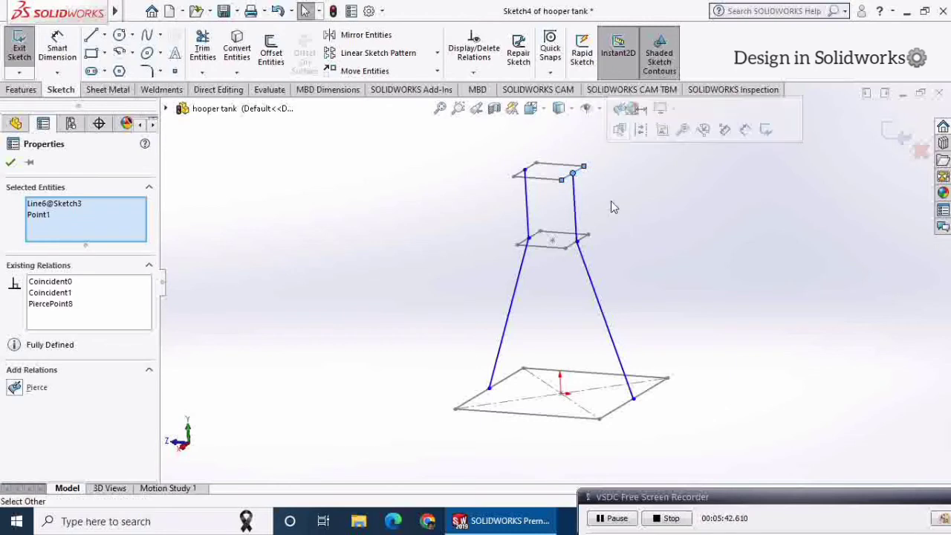
{"action": "left_click", "coordinate": [10, 165]}
{"action": "left_click", "coordinate": [573, 251]}
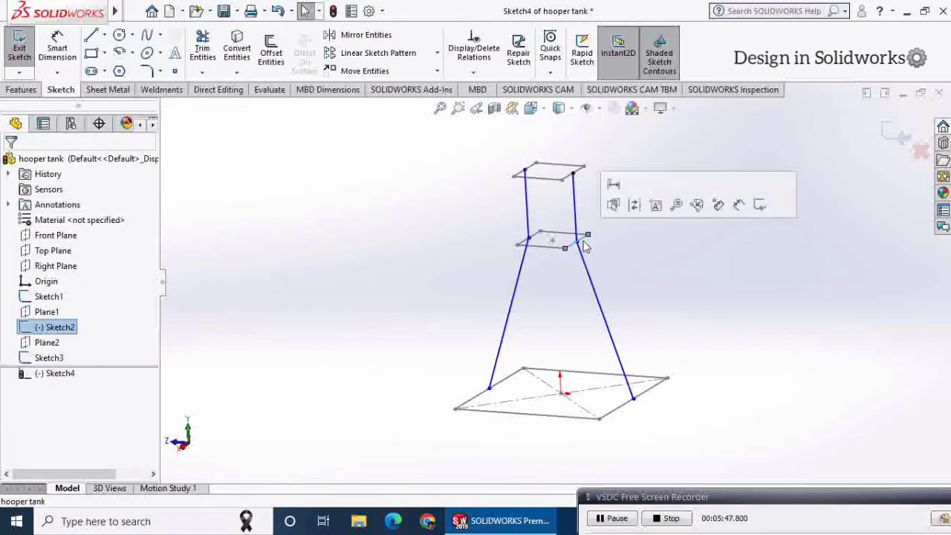
{"action": "left_click", "coordinate": [578, 243], "text": "ctrl"}
{"action": "left_click", "coordinate": [616, 180]}
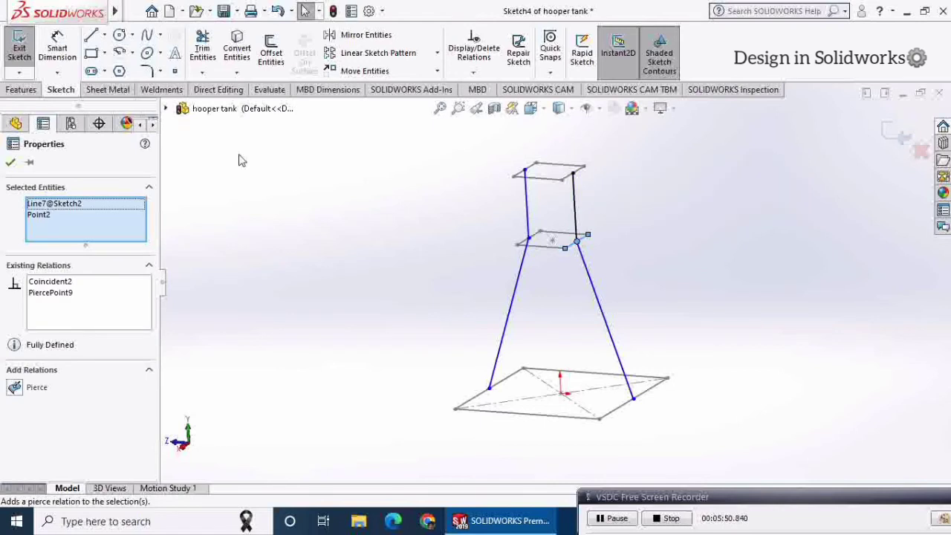
{"action": "left_click", "coordinate": [11, 164]}
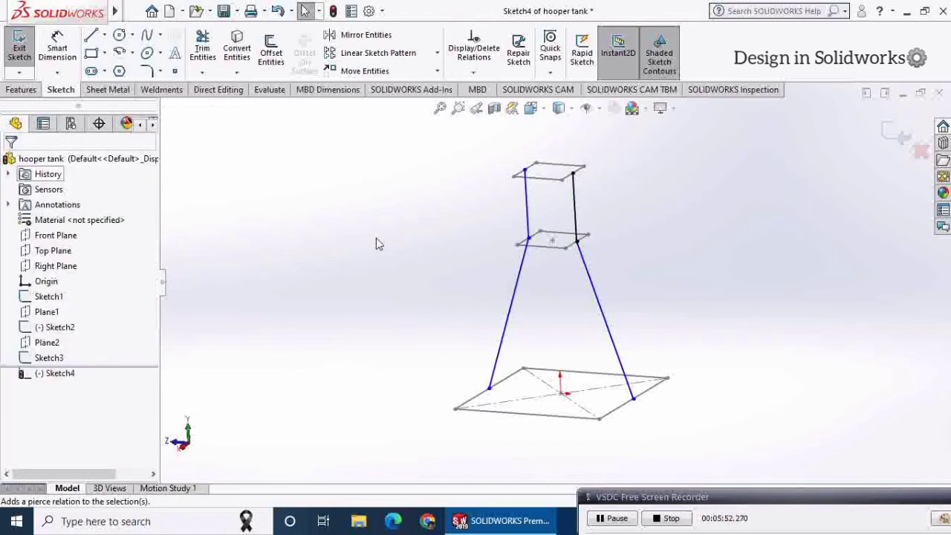
{"action": "left_click", "coordinate": [634, 399]}
{"action": "left_click", "coordinate": [645, 390], "text": "ctrl"}
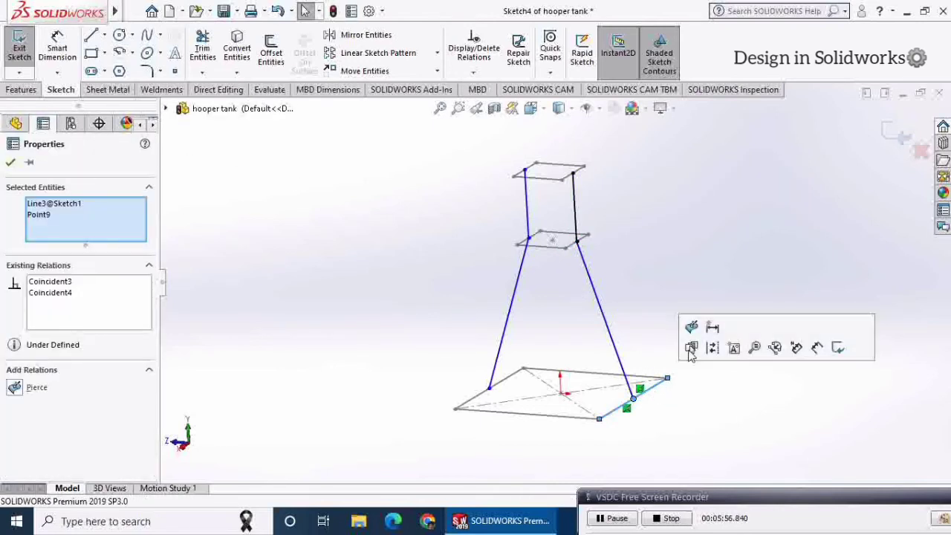
{"action": "left_click", "coordinate": [691, 351]}
{"action": "left_click", "coordinate": [9, 163]}
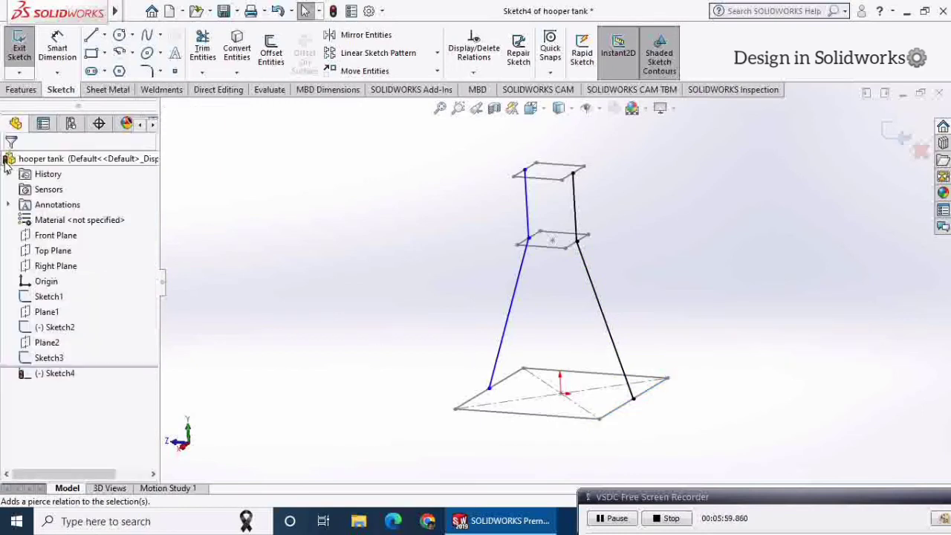
Step: Pierce the second guide curve's endpoints onto the base and middle square profiles
{"action": "left_click", "coordinate": [488, 388]}
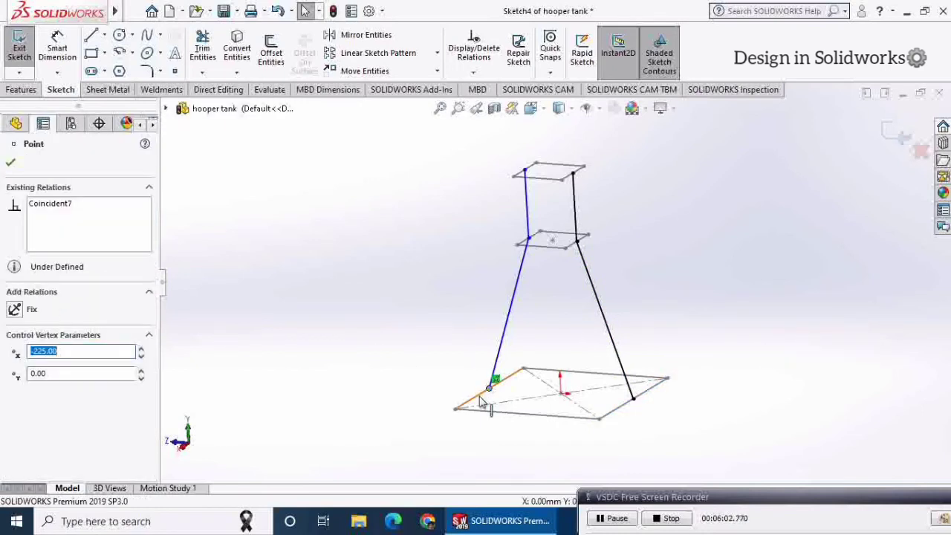
{"action": "left_click", "coordinate": [479, 396], "text": "ctrl"}
{"action": "left_click", "coordinate": [531, 352]}
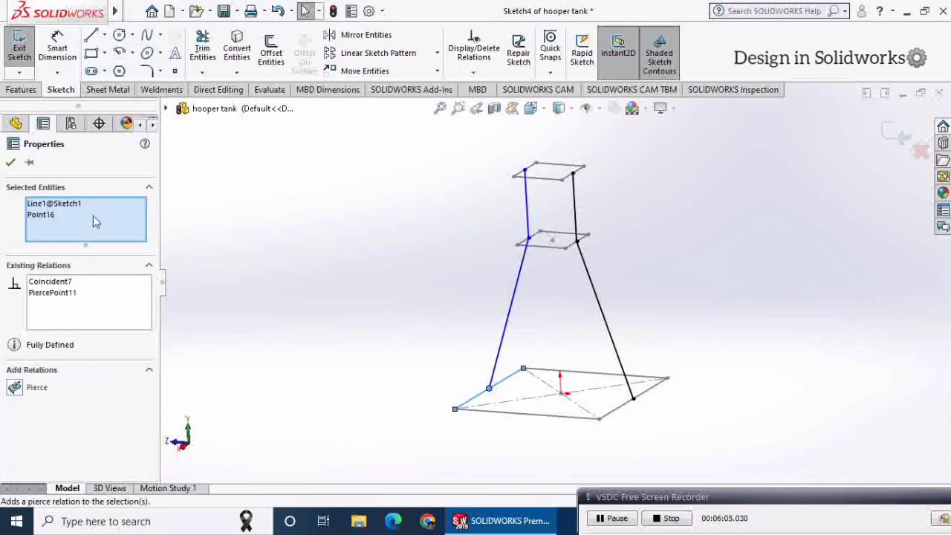
{"action": "left_click", "coordinate": [10, 165]}
{"action": "left_click", "coordinate": [529, 239]}
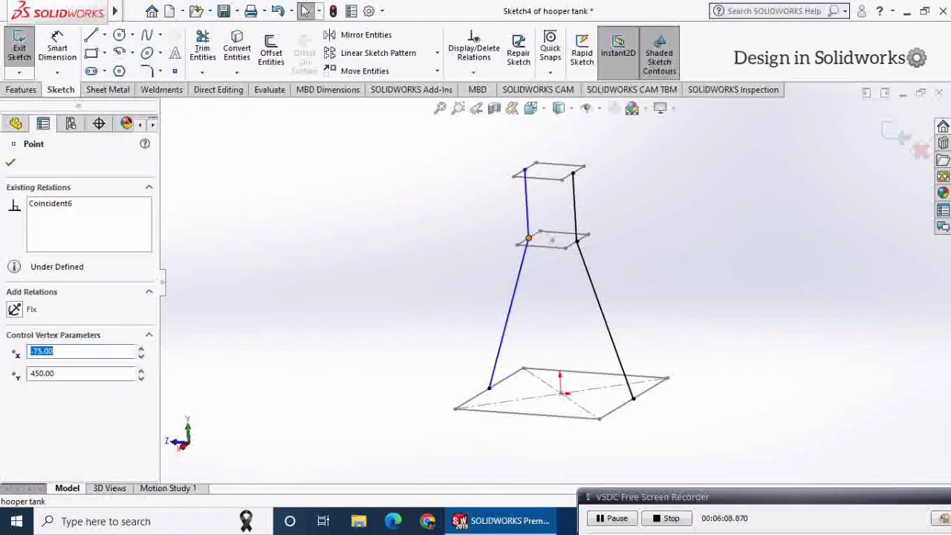
{"action": "left_click", "coordinate": [534, 234], "text": "ctrl"}
{"action": "left_click", "coordinate": [558, 172]}
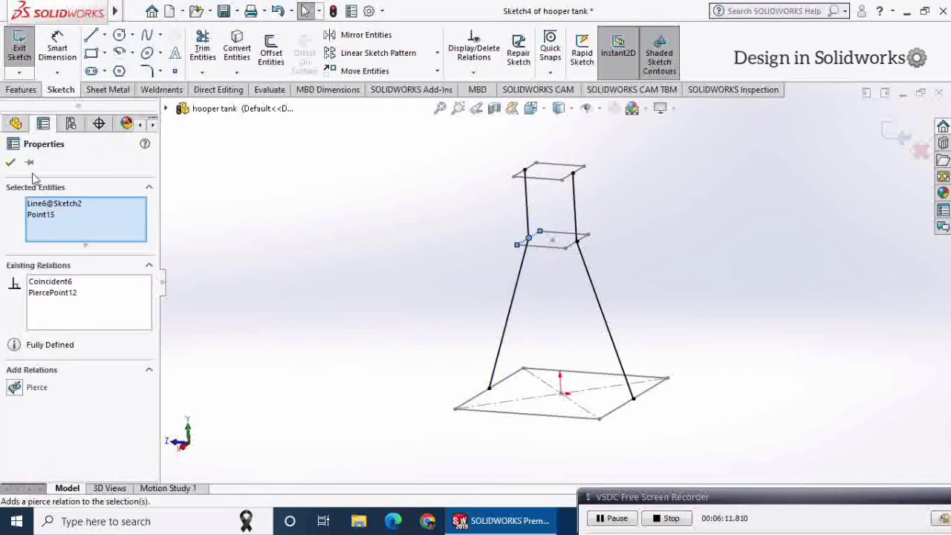
{"action": "left_click", "coordinate": [10, 162]}
Step: Exit the guide-curve sketch and start a Lofted Boss/Base feature
{"action": "mouse_move", "coordinate": [372, 272]}
{"action": "middle_mouse_down"}
{"action": "mouse_move", "coordinate": [416, 314]}
{"action": "mouse_move", "coordinate": [390, 290]}
{"action": "mouse_move", "coordinate": [405, 312]}
{"action": "middle_mouse_up"}
{"action": "left_click", "coordinate": [886, 132]}
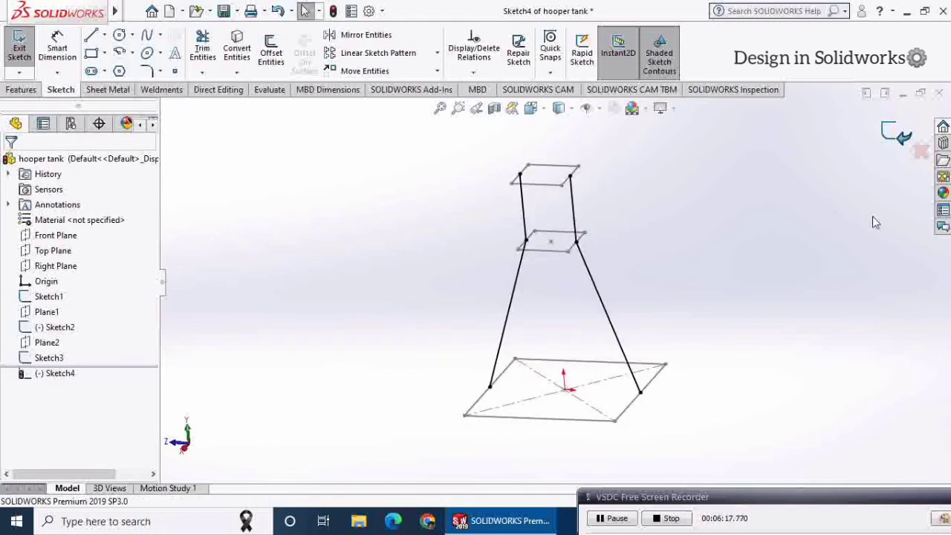
{"action": "mouse_move", "coordinate": [269, 394]}
{"action": "middle_mouse_down"}
{"action": "mouse_move", "coordinate": [388, 235]}
{"action": "mouse_move", "coordinate": [478, 322]}
{"action": "mouse_move", "coordinate": [448, 152]}
{"action": "middle_mouse_up"}
{"action": "left_click", "coordinate": [11, 89]}
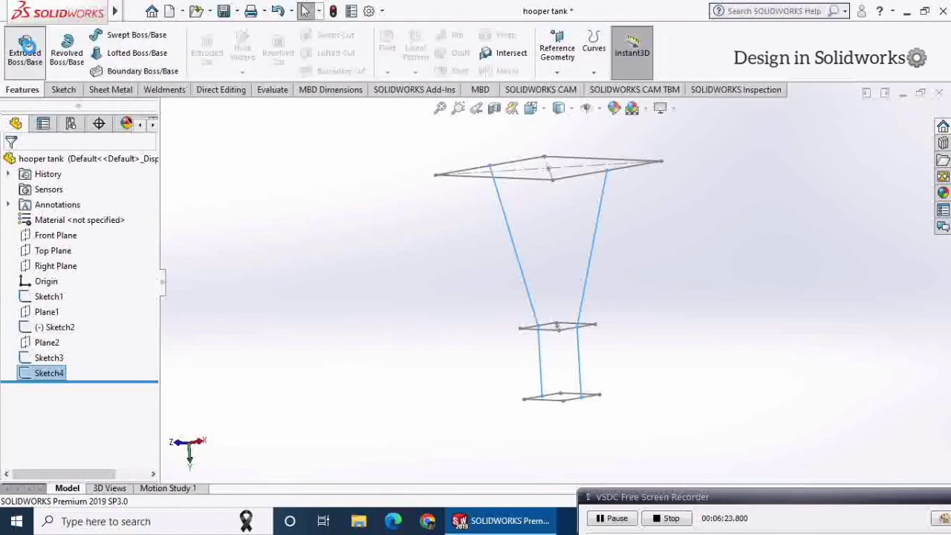
{"action": "left_click", "coordinate": [24, 49]}
{"action": "left_click", "coordinate": [30, 162]}
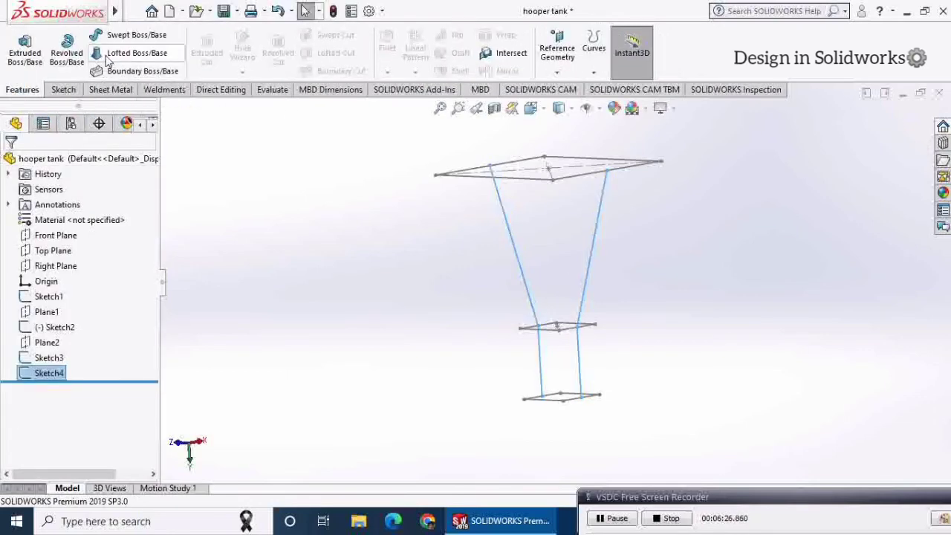
{"action": "left_click", "coordinate": [136, 53]}
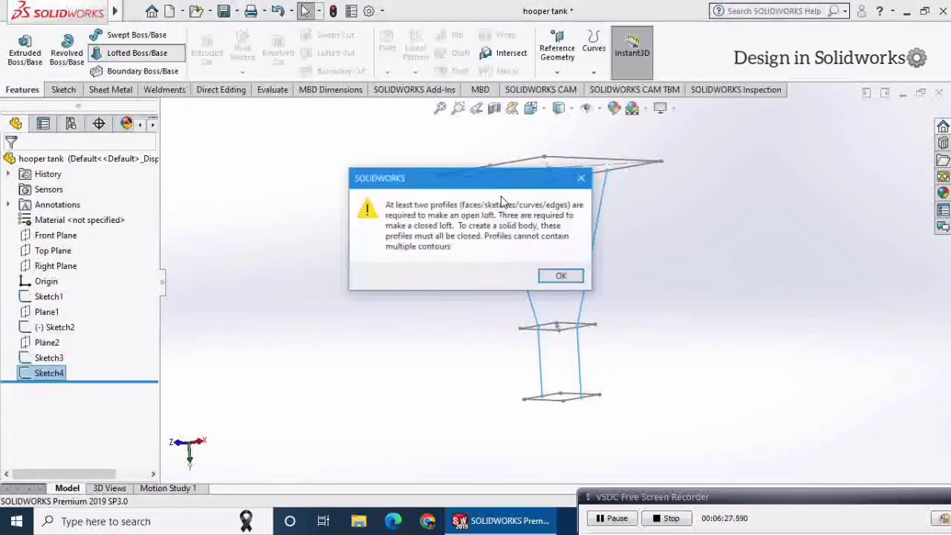
{"action": "left_click", "coordinate": [562, 276]}
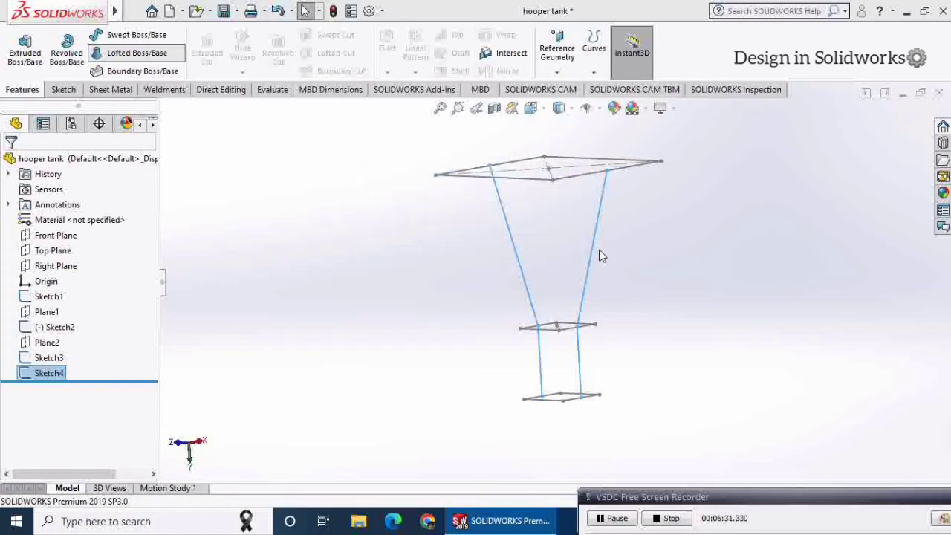
Step: Loft through the top, middle and bottom squares with the right and left guide curves
{"action": "left_click", "coordinate": [594, 173]}
{"action": "left_click", "coordinate": [570, 327]}
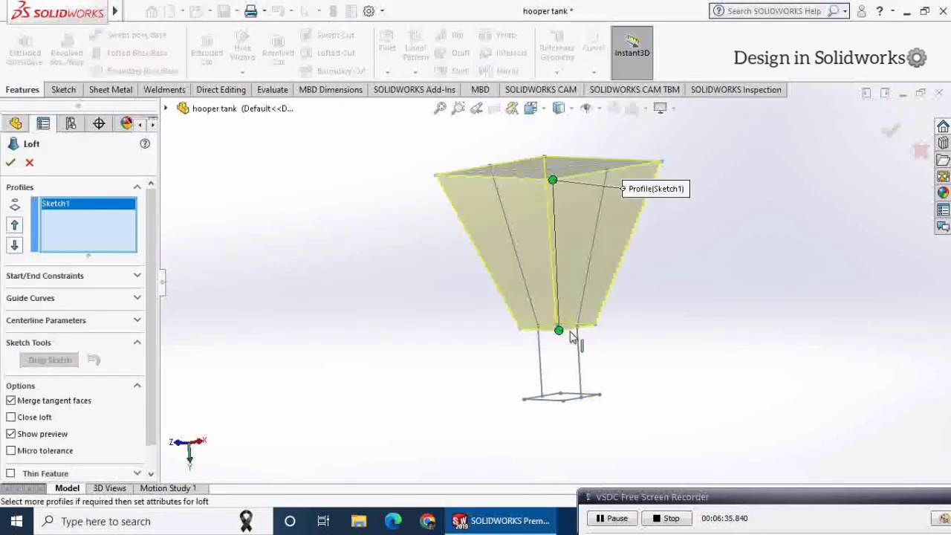
{"action": "left_click", "coordinate": [576, 398]}
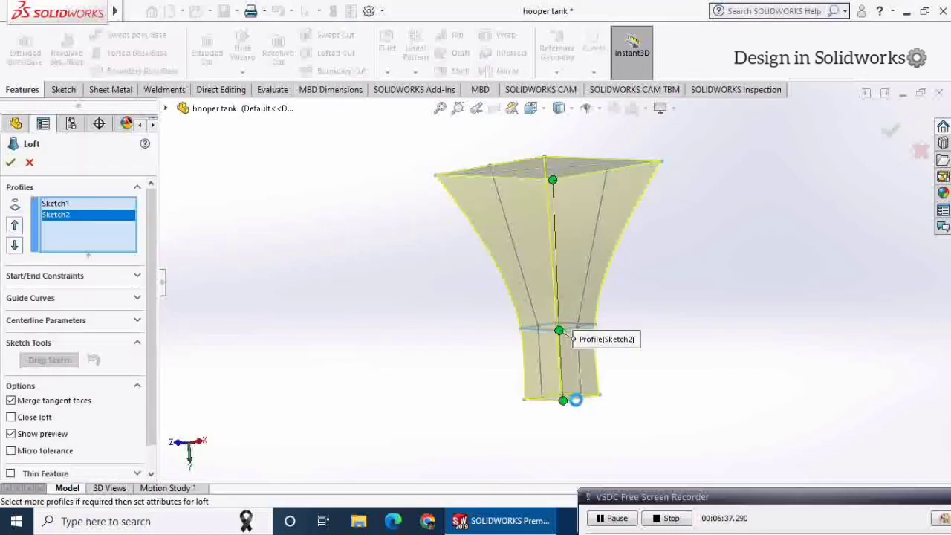
{"action": "left_click", "coordinate": [44, 298]}
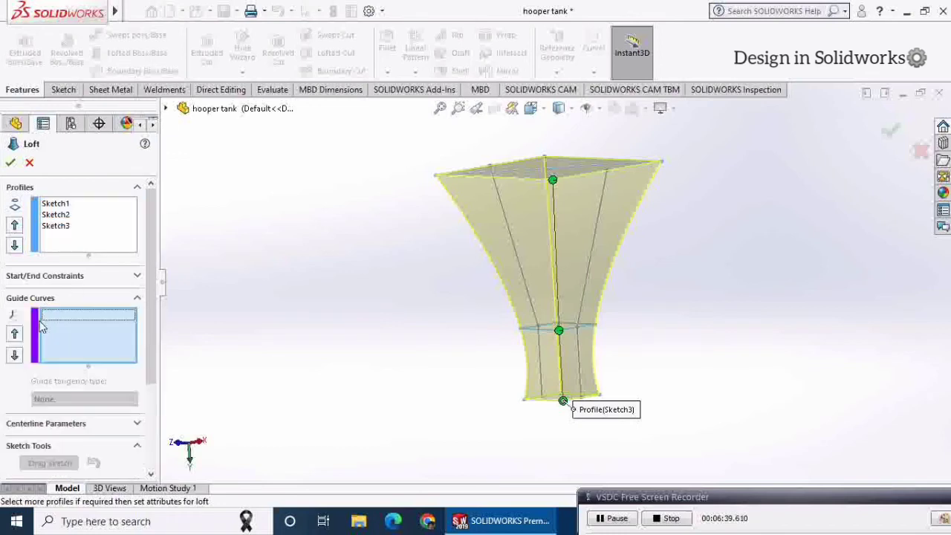
{"action": "left_click", "coordinate": [601, 223]}
{"action": "left_click", "coordinate": [639, 163]}
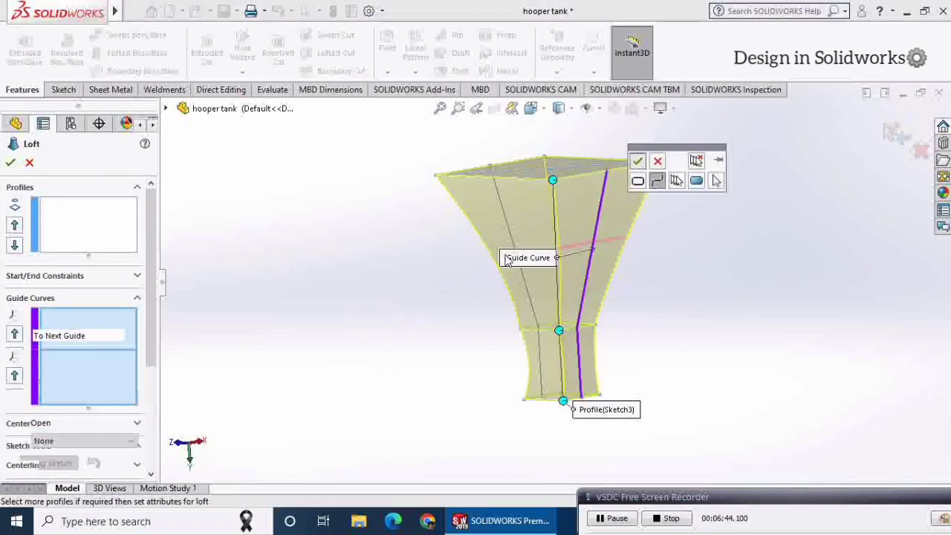
{"action": "left_click", "coordinate": [504, 216]}
{"action": "left_click", "coordinate": [540, 153]}
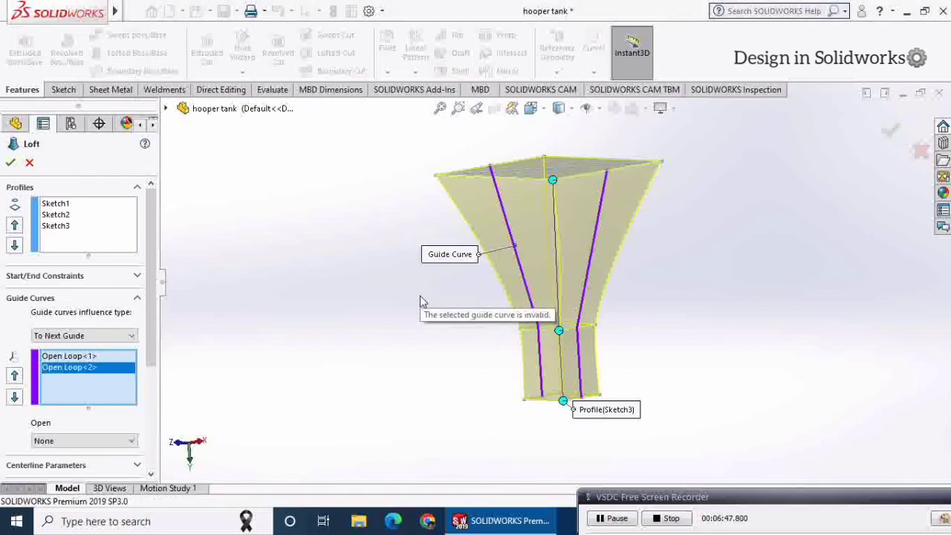
{"action": "middle_click_drag", "start_coordinate": [427, 301], "coordinate": [429, 330]}
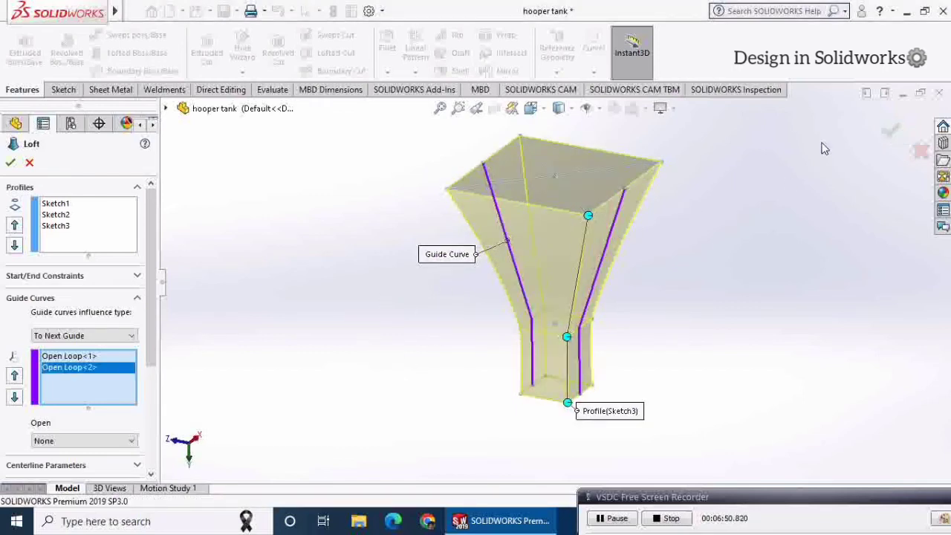
{"action": "left_click", "coordinate": [889, 130]}
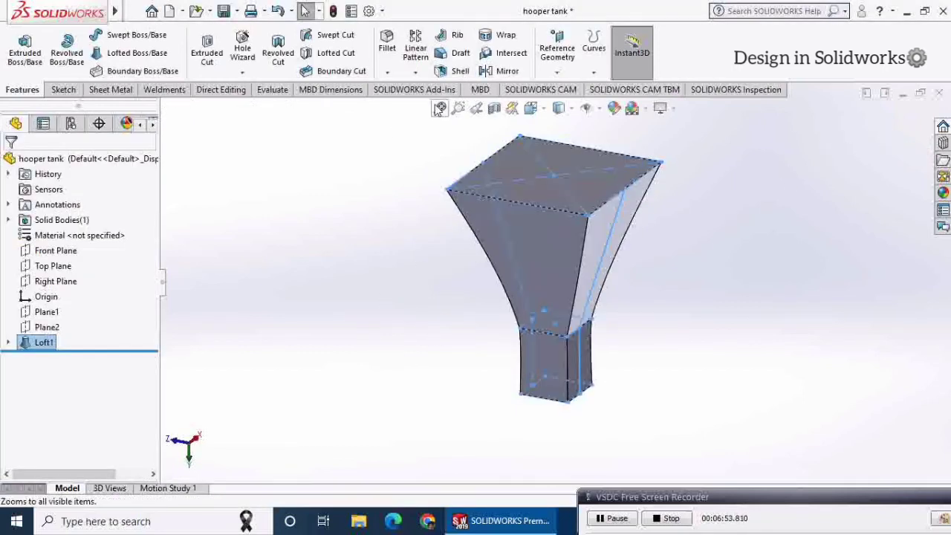
Step: Shell the hopper with 10 mm walls, removing the top and bottom faces
{"action": "left_click", "coordinate": [392, 143]}
{"action": "left_click", "coordinate": [455, 70]}
{"action": "left_click", "coordinate": [569, 174]}
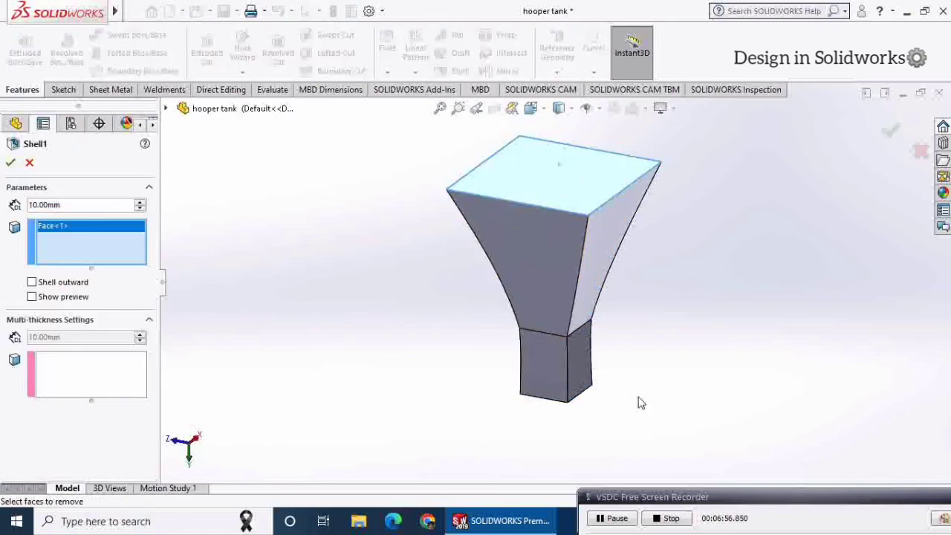
{"action": "middle_click_drag", "start_coordinate": [639, 399], "coordinate": [643, 209]}
{"action": "left_click", "coordinate": [541, 375]}
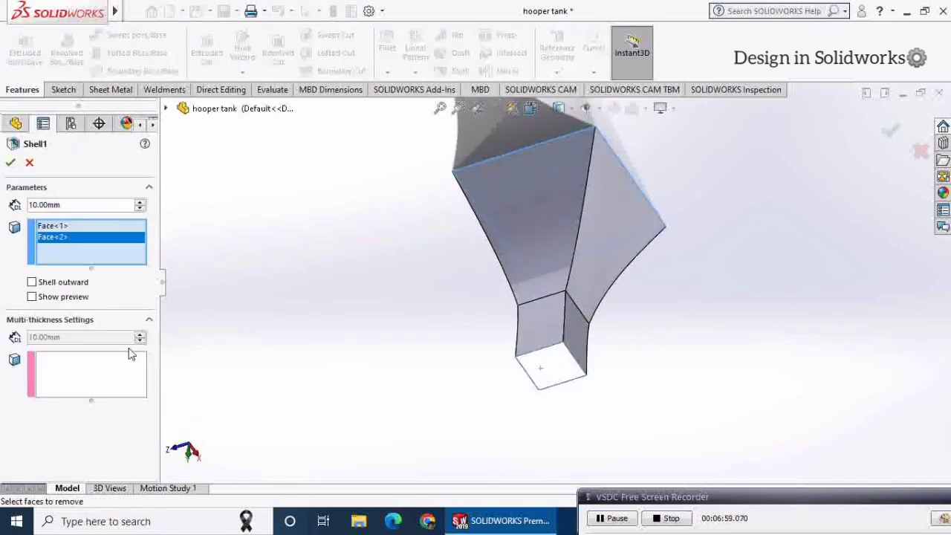
{"action": "left_click", "coordinate": [32, 297]}
{"action": "middle_click_drag", "start_coordinate": [324, 270], "coordinate": [414, 310]}
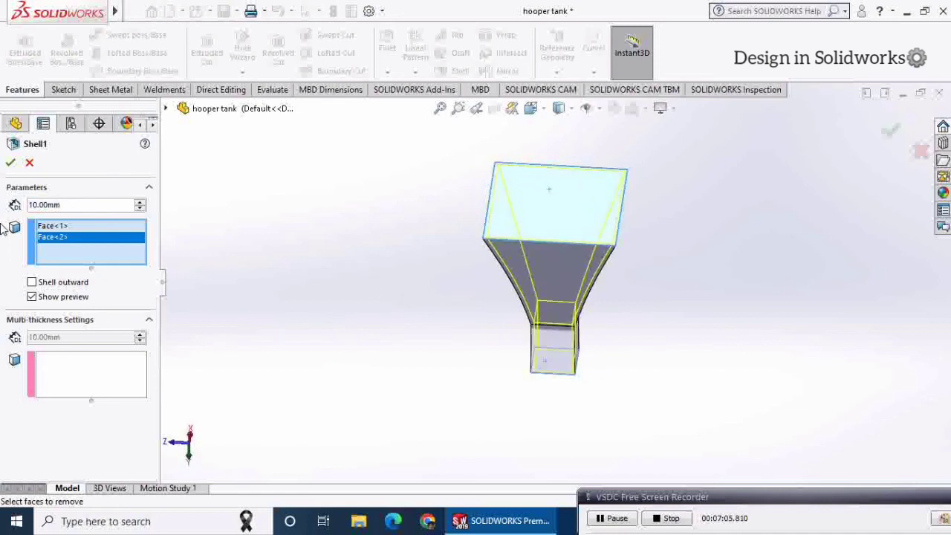
{"action": "left_click", "coordinate": [11, 162]}
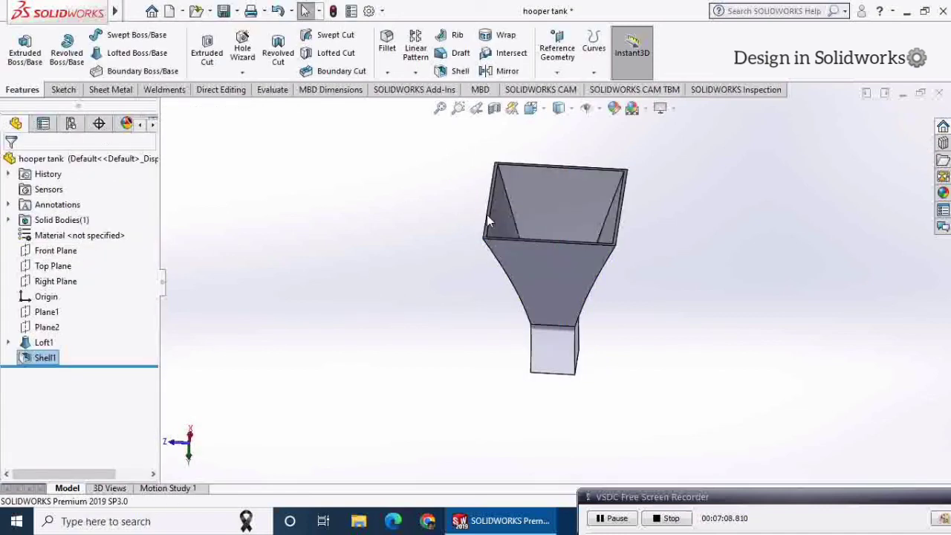
{"action": "mouse_move", "coordinate": [488, 220]}
{"action": "middle_mouse_down"}
{"action": "mouse_move", "coordinate": [343, 220]}
{"action": "mouse_move", "coordinate": [418, 180]}
{"action": "mouse_move", "coordinate": [316, 164]}
{"action": "mouse_move", "coordinate": [316, 176]}
{"action": "middle_mouse_up"}
Step: Orbit to an isometric top view and open the Appearances, Scenes and Decals library
{"action": "mouse_move", "coordinate": [654, 273]}
{"action": "middle_mouse_down"}
{"action": "mouse_move", "coordinate": [641, 216]}
{"action": "mouse_move", "coordinate": [753, 277]}
{"action": "mouse_move", "coordinate": [719, 299]}
{"action": "mouse_move", "coordinate": [762, 228]}
{"action": "mouse_move", "coordinate": [696, 193]}
{"action": "mouse_move", "coordinate": [661, 249]}
{"action": "middle_mouse_up"}
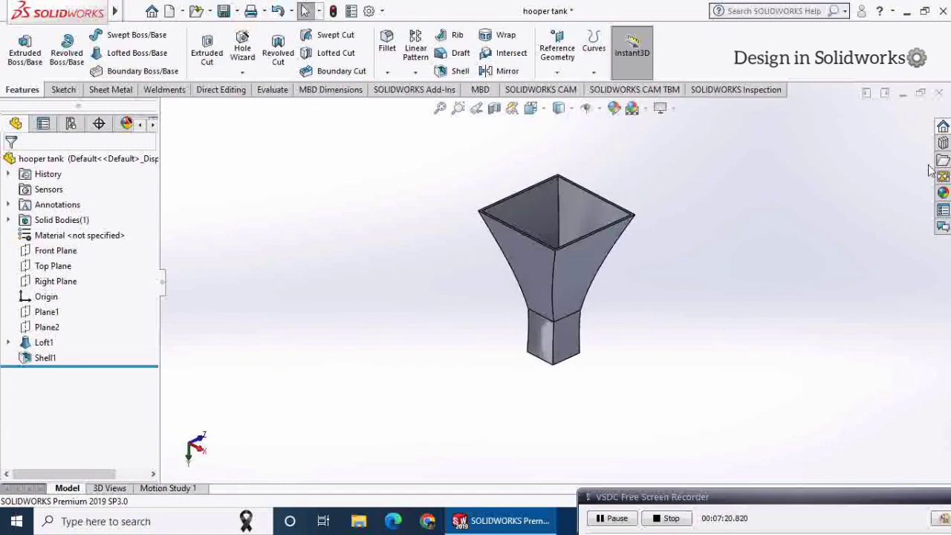
{"action": "left_click", "coordinate": [942, 193]}
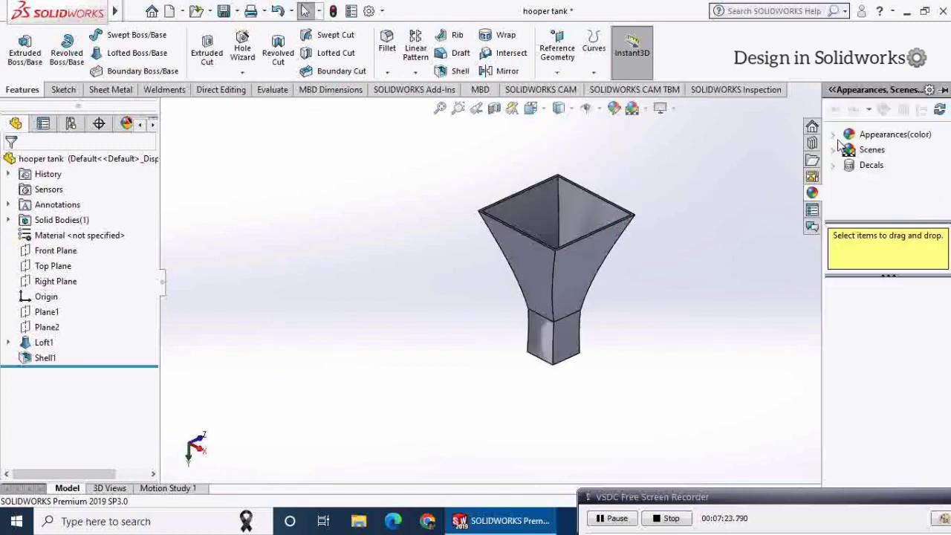
Step: Apply polished steel from Metal > Steel to the whole hopper part
{"action": "left_click", "coordinate": [833, 134]}
{"action": "left_click", "coordinate": [849, 181]}
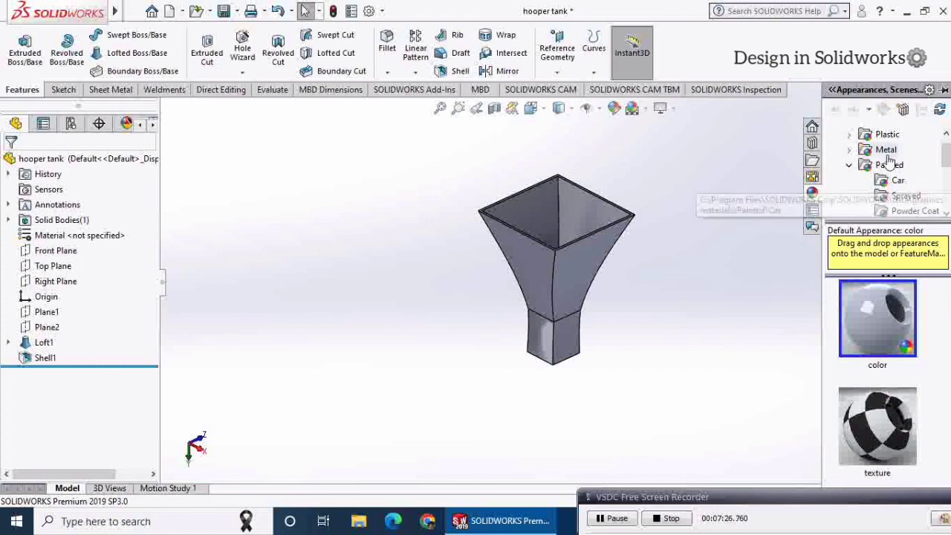
{"action": "left_click", "coordinate": [885, 149]}
{"action": "left_click", "coordinate": [900, 149]}
{"action": "left_click", "coordinate": [872, 320]}
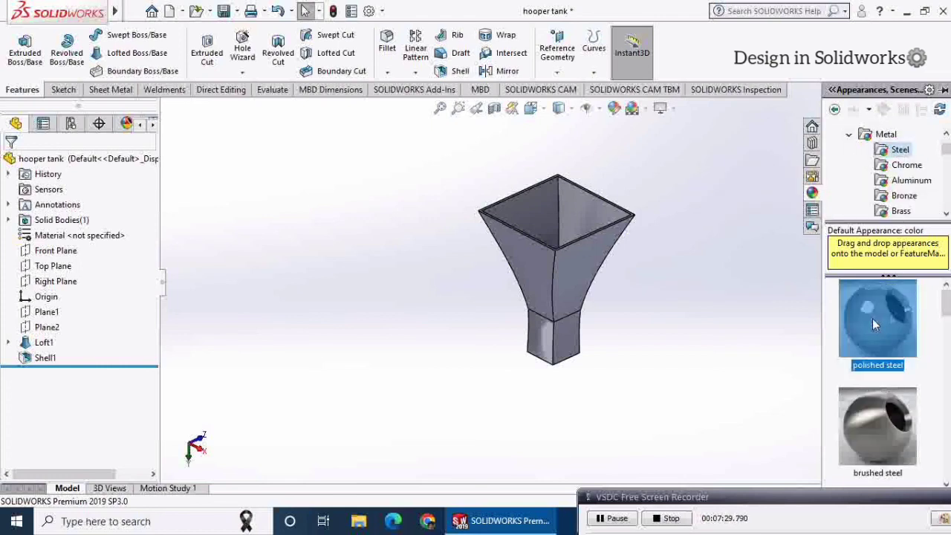
{"action": "left_click_drag", "start_coordinate": [872, 318], "coordinate": [582, 272]}
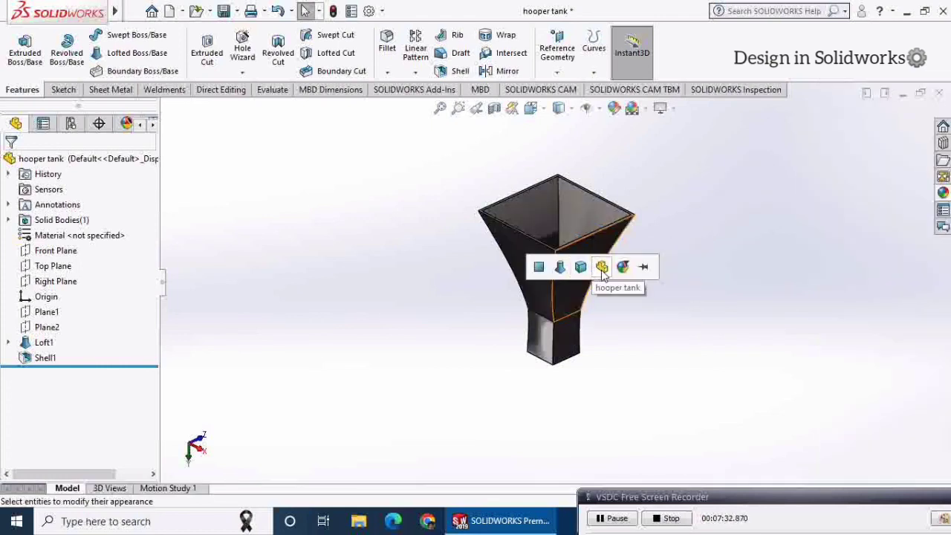
{"action": "left_click", "coordinate": [601, 267]}
{"action": "middle_click_drag", "start_coordinate": [668, 352], "coordinate": [547, 334]}
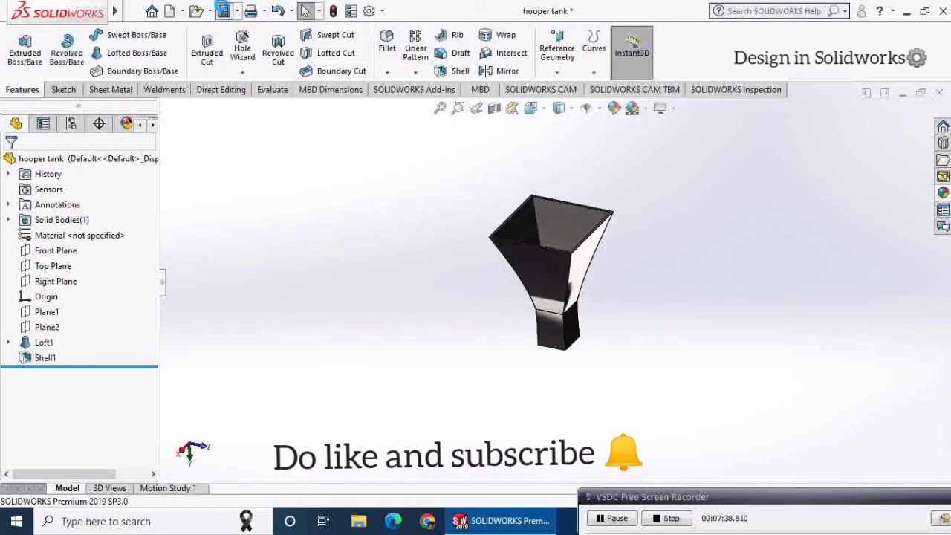
{"action": "scroll", "coordinate": [444, 250], "scroll_direction": "down", "scroll_amount": 3}
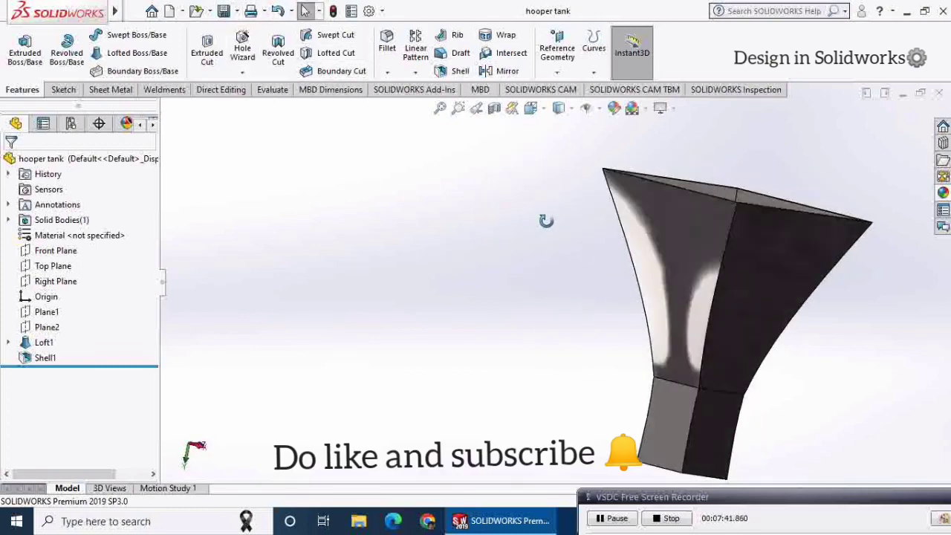